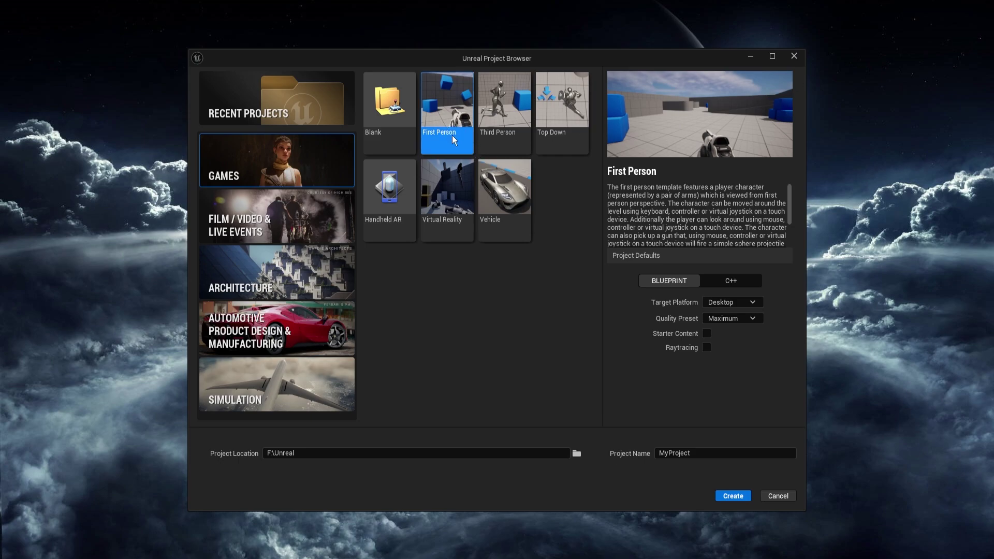
Create a First Person project named Powerwashing in F:\Unreal
left_click_drag(696, 454, 661, 455)
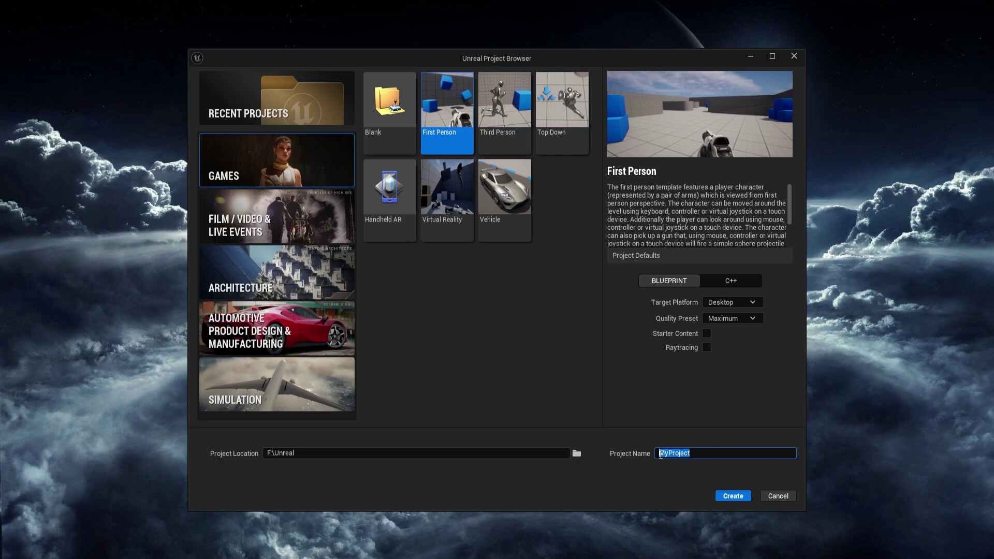
type("Powerwashing")
left_click(724, 496)
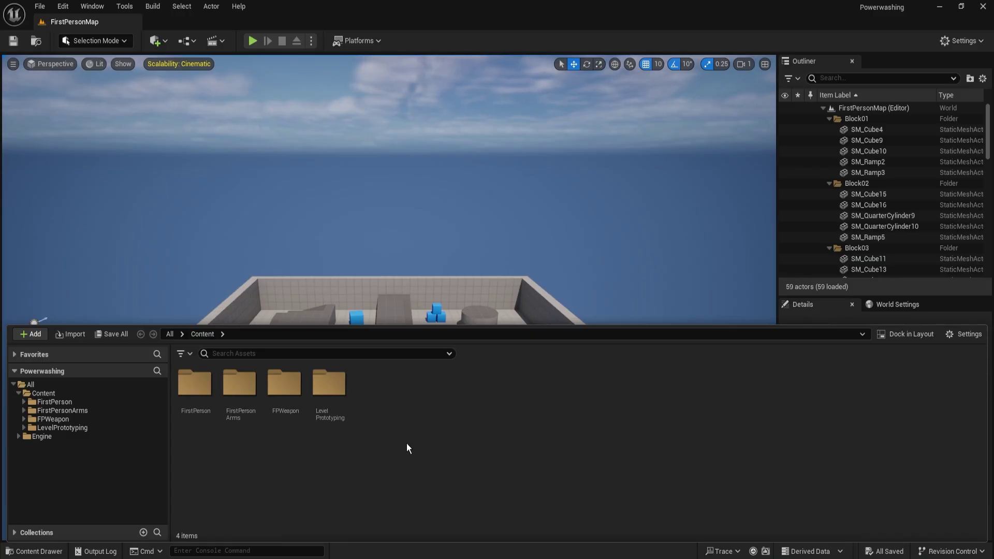
Create a Powerwashing folder in Content and open it
right_click(383, 393)
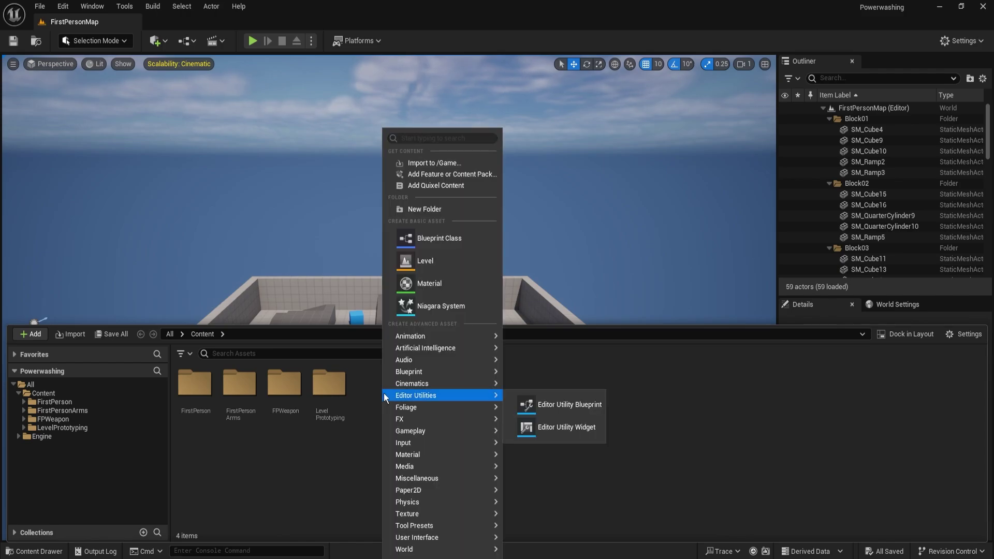
left_click(449, 207)
type("Powerwashing")
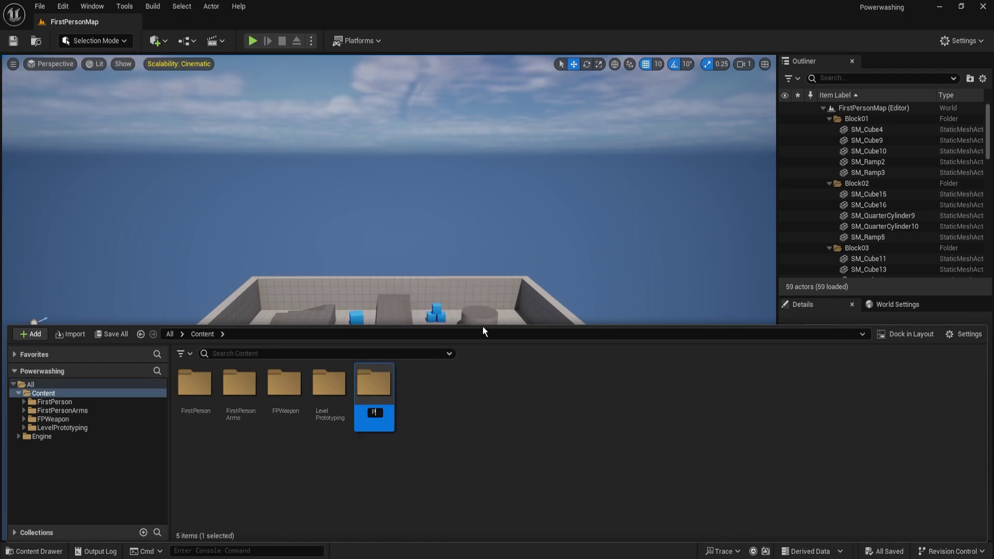
key("Return")
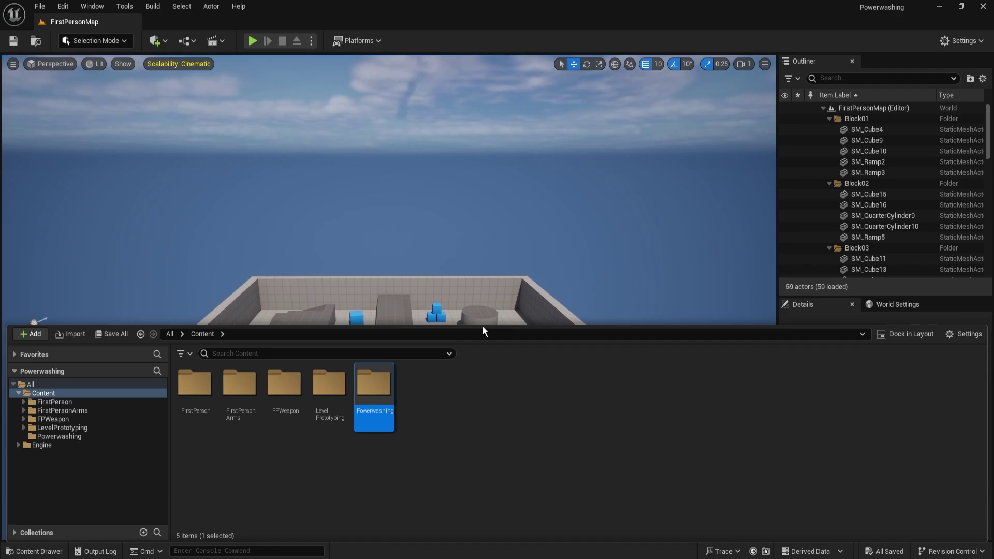
double_click(391, 401)
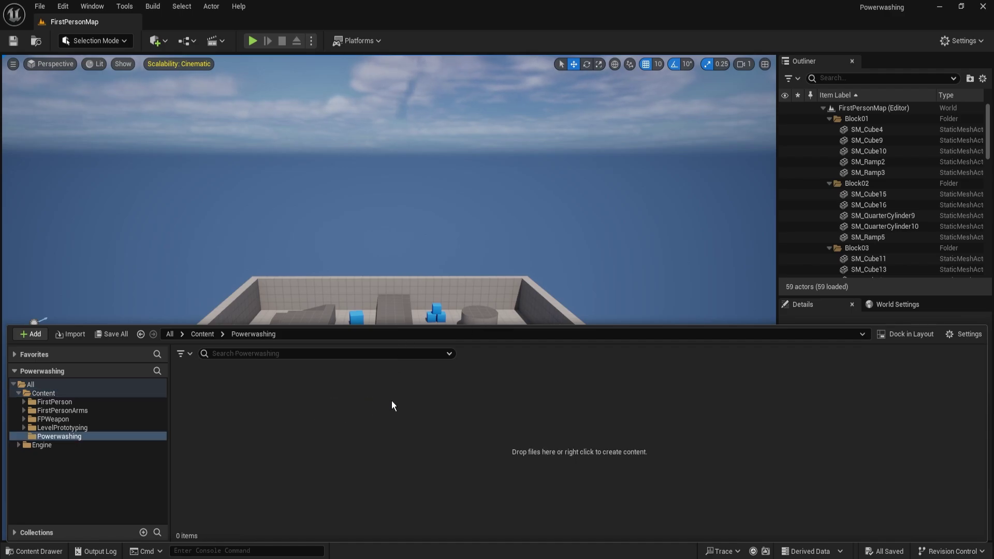
Create a Material folder inside Powerwashing and open it
right_click(229, 401)
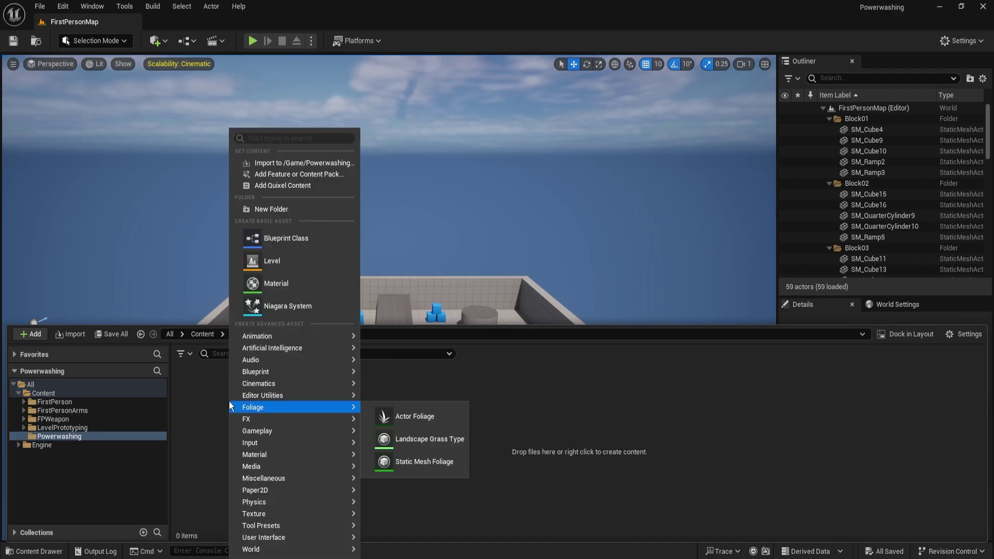
left_click(272, 209)
type("Material")
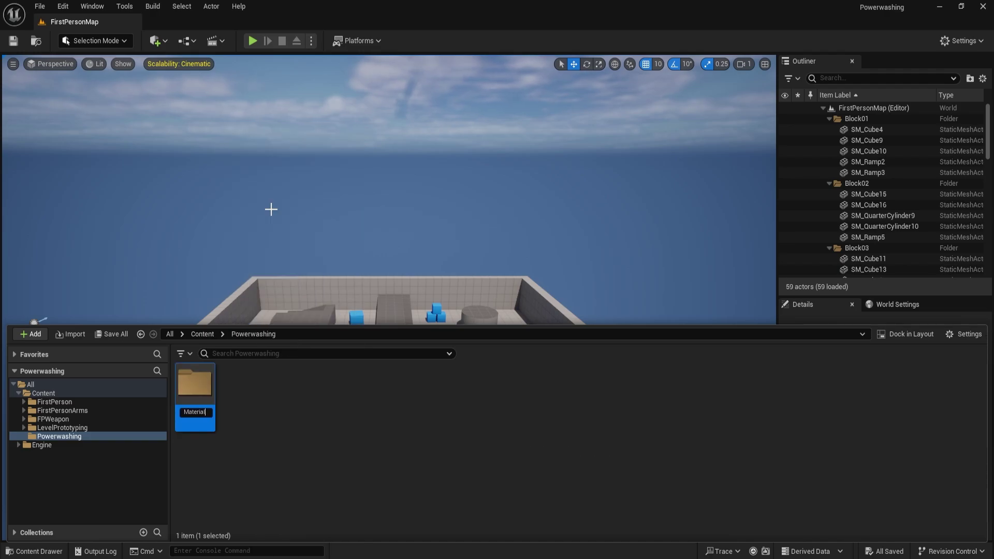
key("Return")
double_click(214, 387)
Create an Instances folder inside Material
right_click(253, 402)
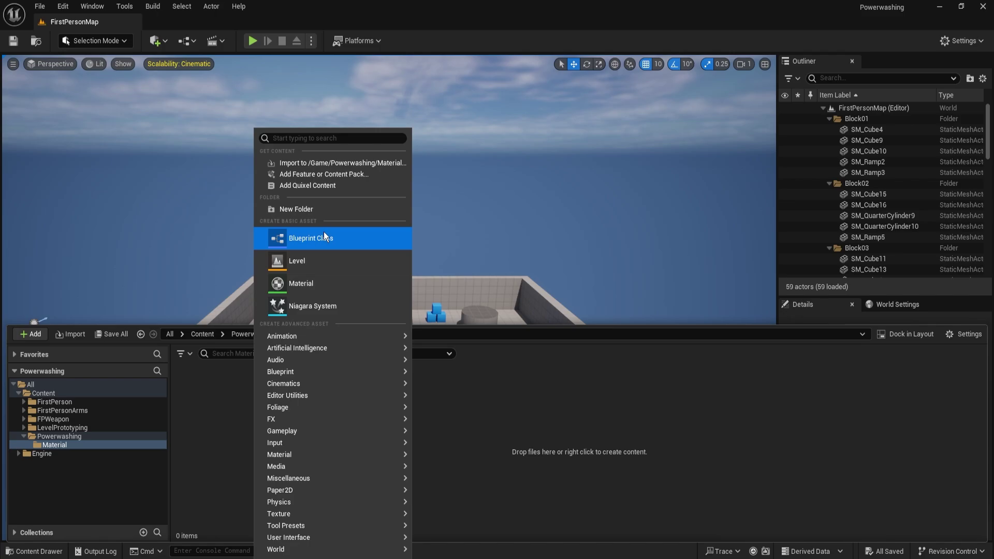
left_click(319, 204)
type("Instances")
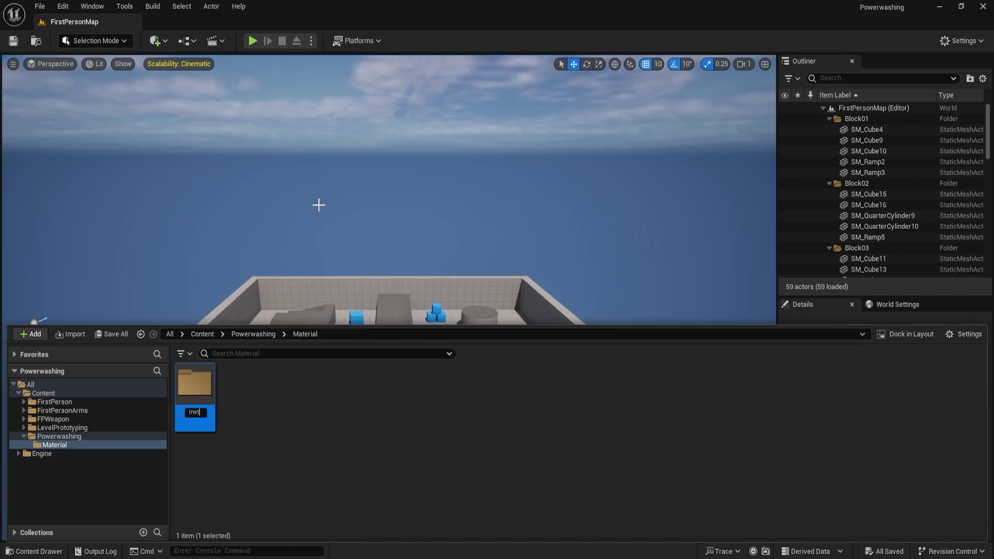
key("Return")
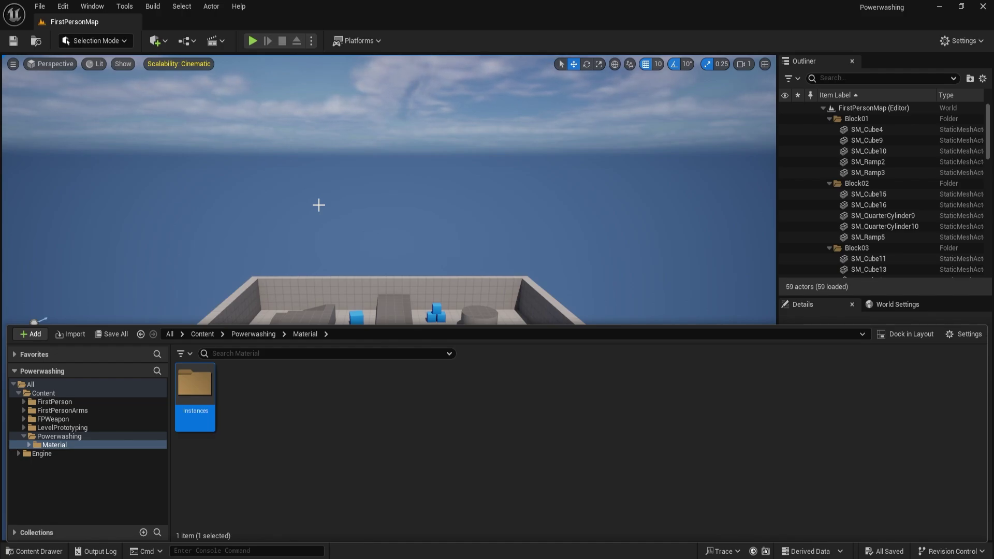
left_click(268, 416)
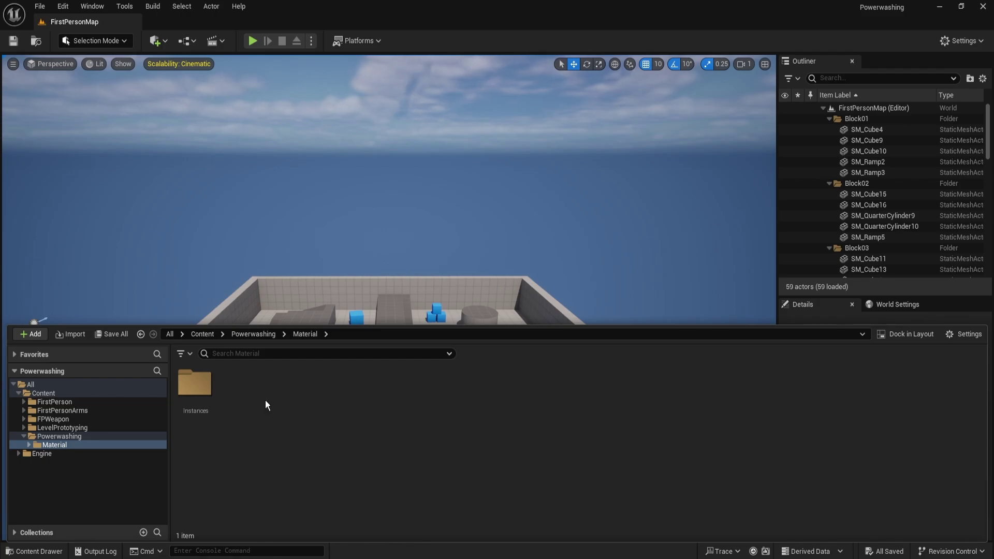
Create a new material asset named M_Master in the Material folder
right_click(241, 389)
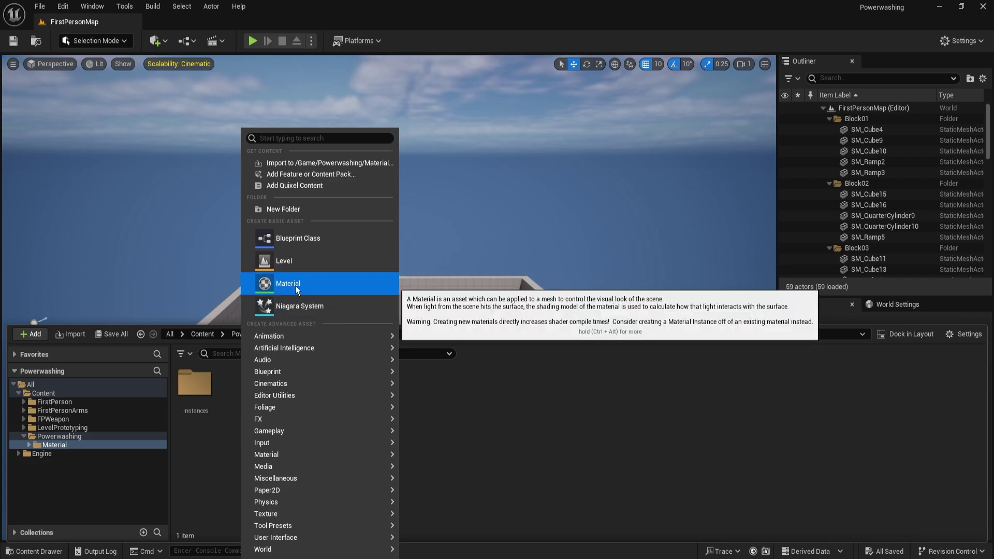
left_click(295, 284)
type("M")
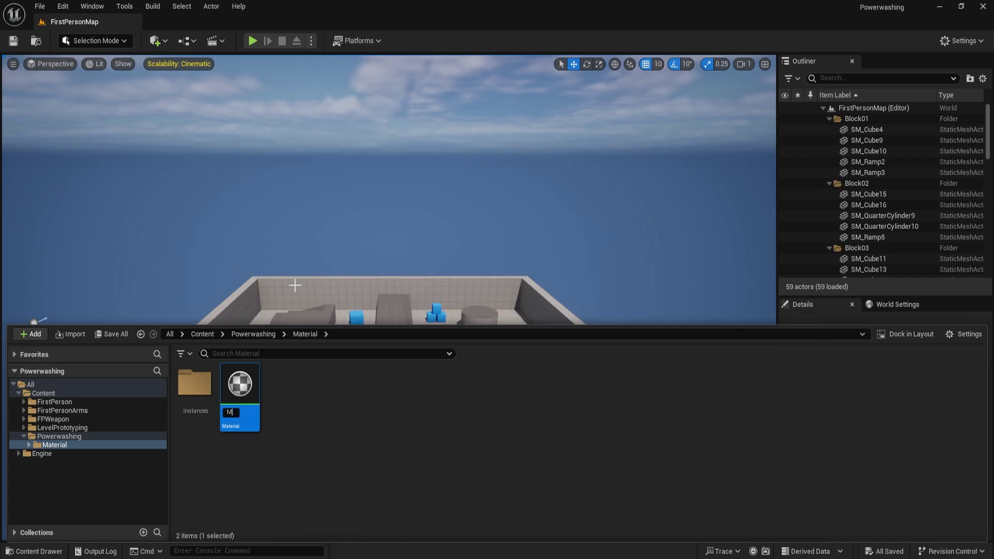
type("_Master")
key("Return")
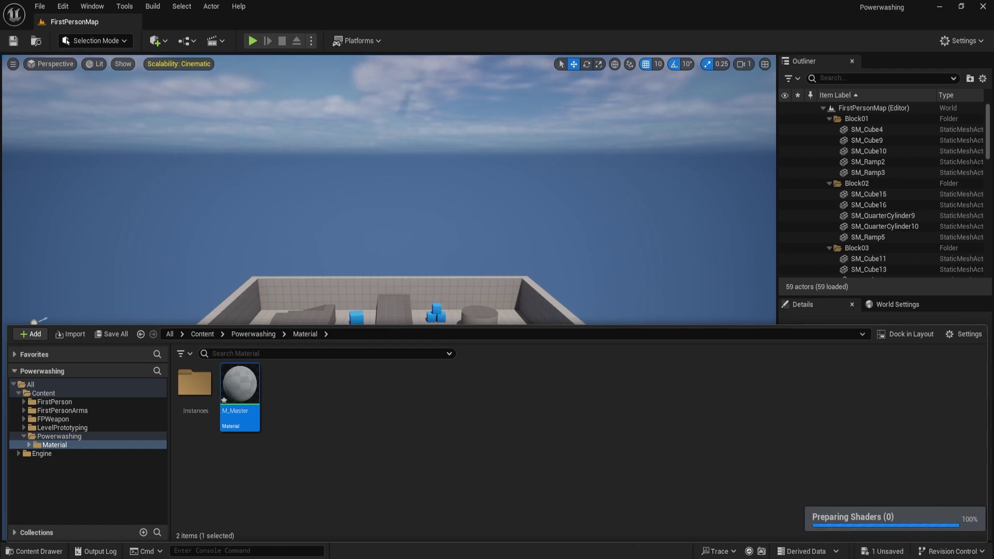
Open M_Master in the Material Editor, save it, and bring up the Content Drawer
double_click(239, 386)
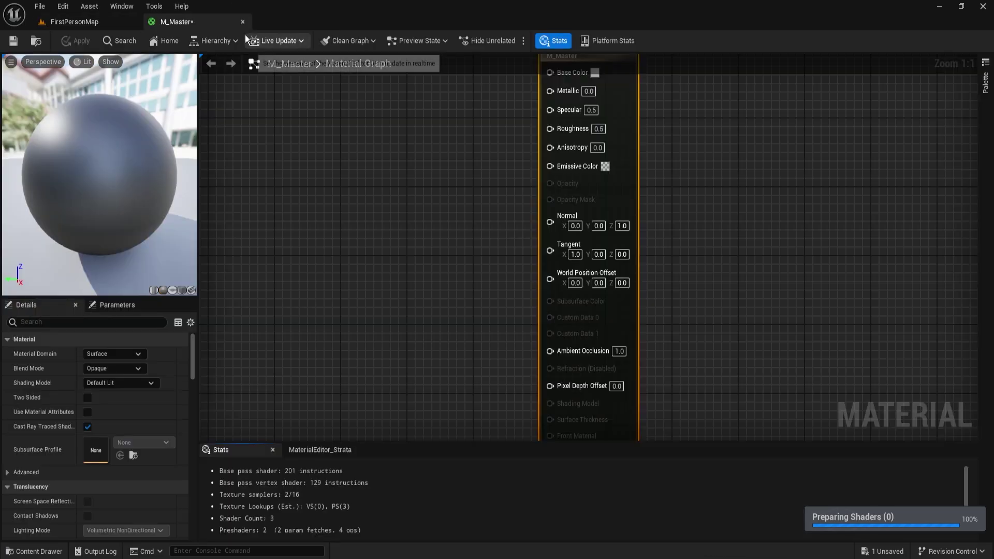
left_click(13, 41)
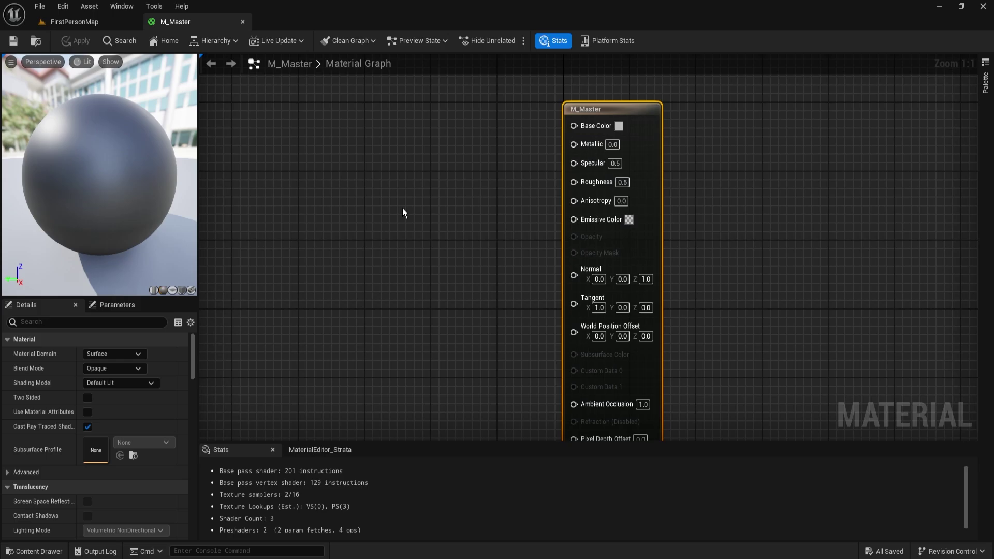
key("ctrl+space")
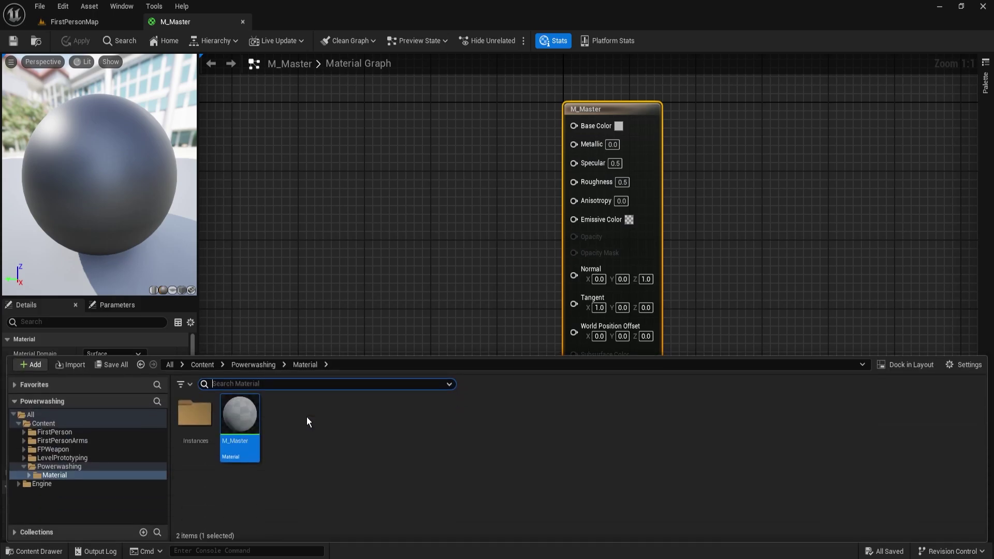
Create M_Master_Inst from M_Master, review its Layer Parameters and Details, then return to M_Master
right_click(241, 426)
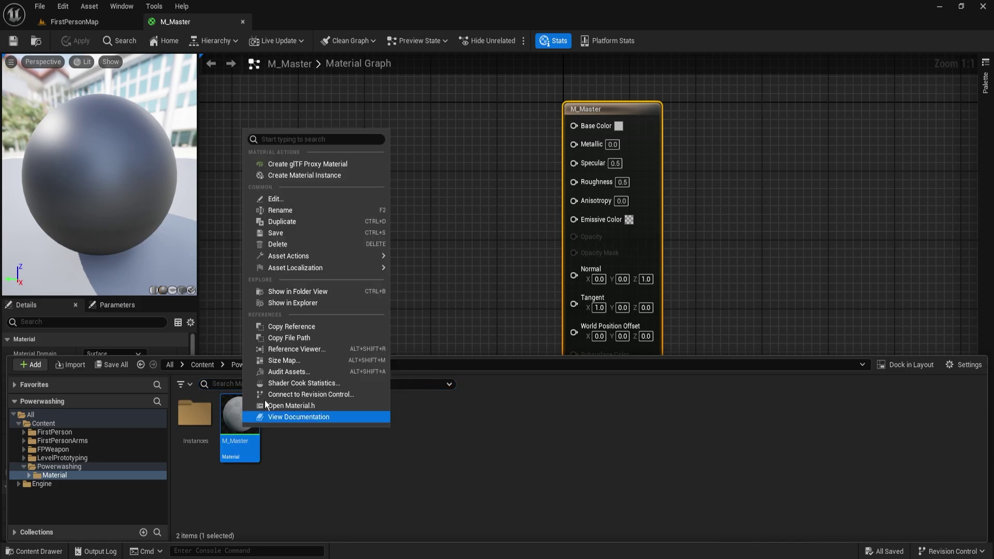
left_click(311, 176)
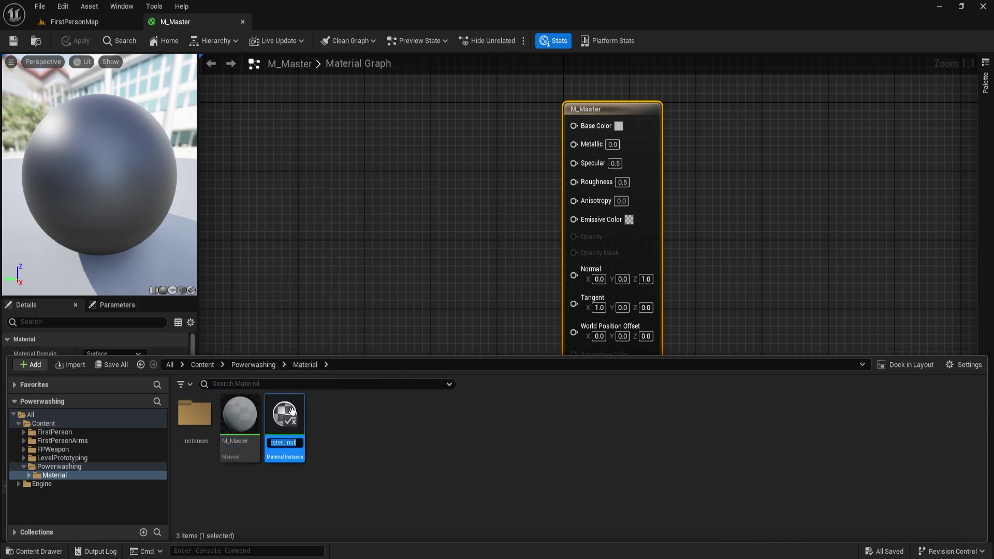
key("Return")
double_click(290, 414)
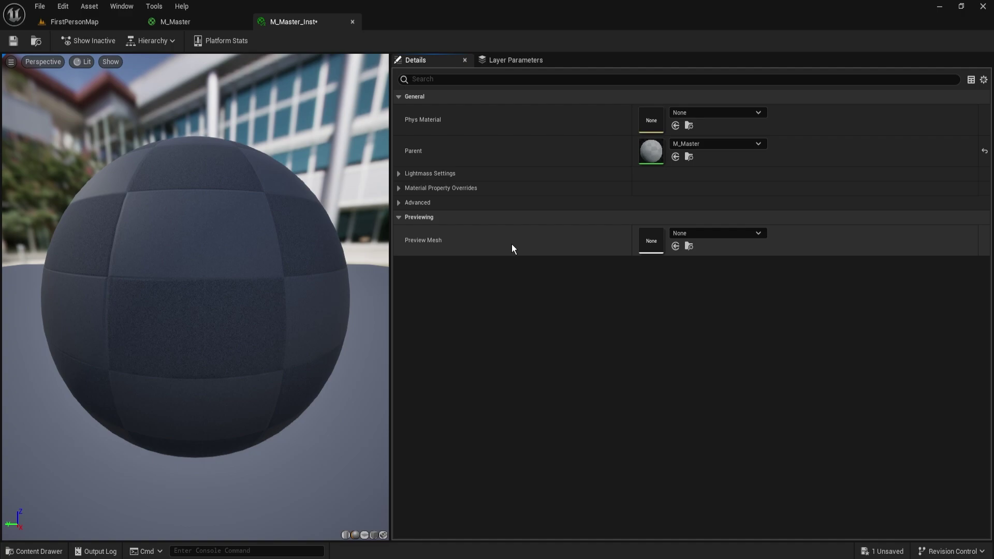
left_click(503, 61)
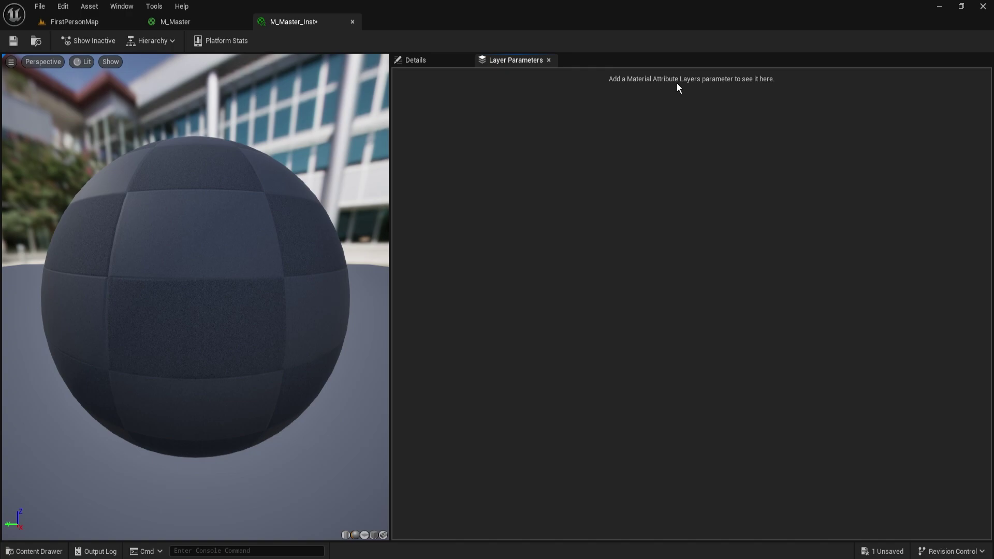
left_click(412, 62)
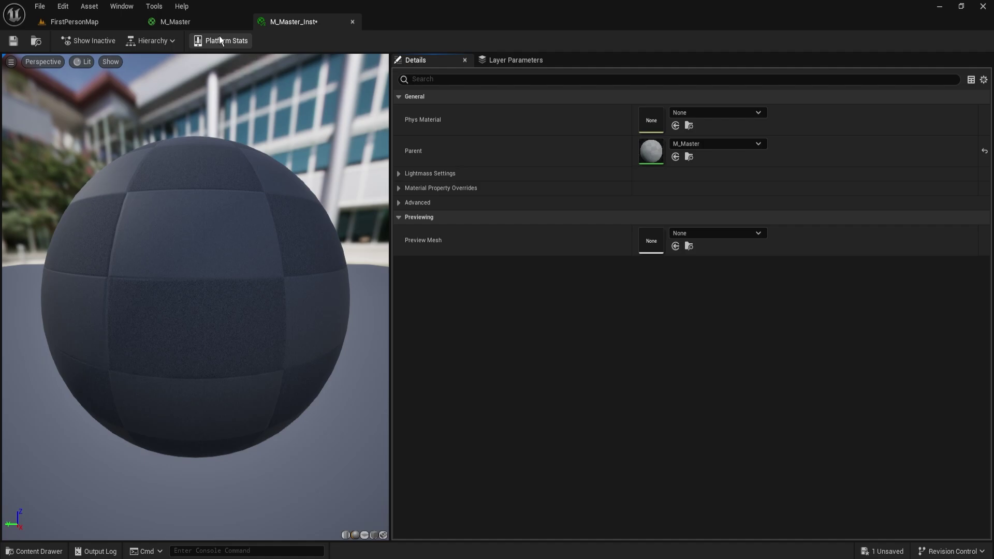
left_click(191, 21)
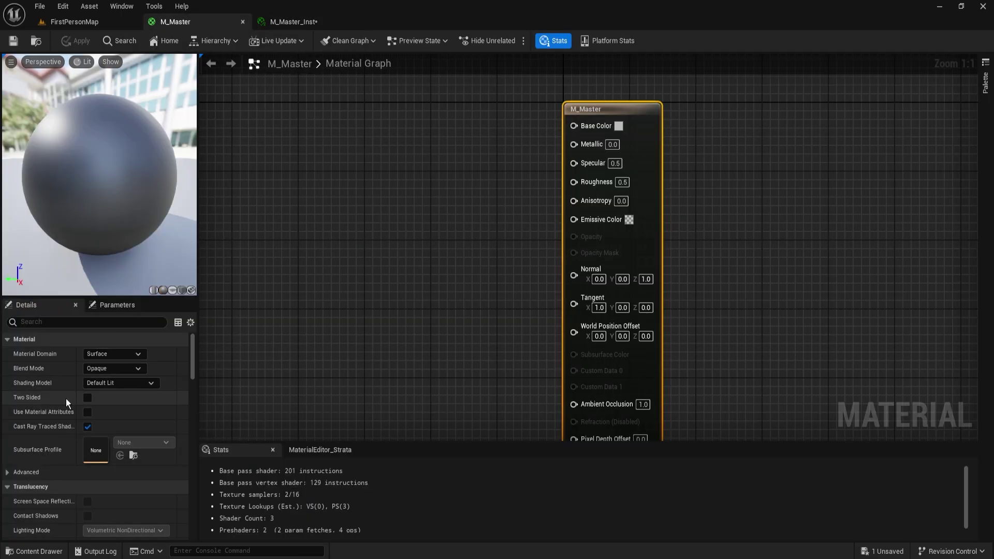
Enable Use Material Attributes on M_Master so its output takes a single Material Attributes input
left_click(324, 344)
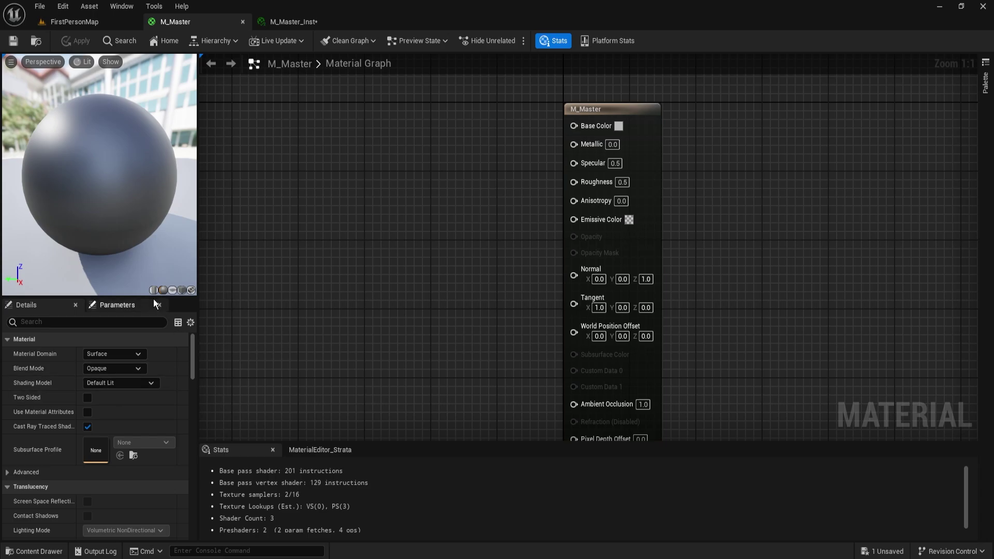
left_click(615, 110)
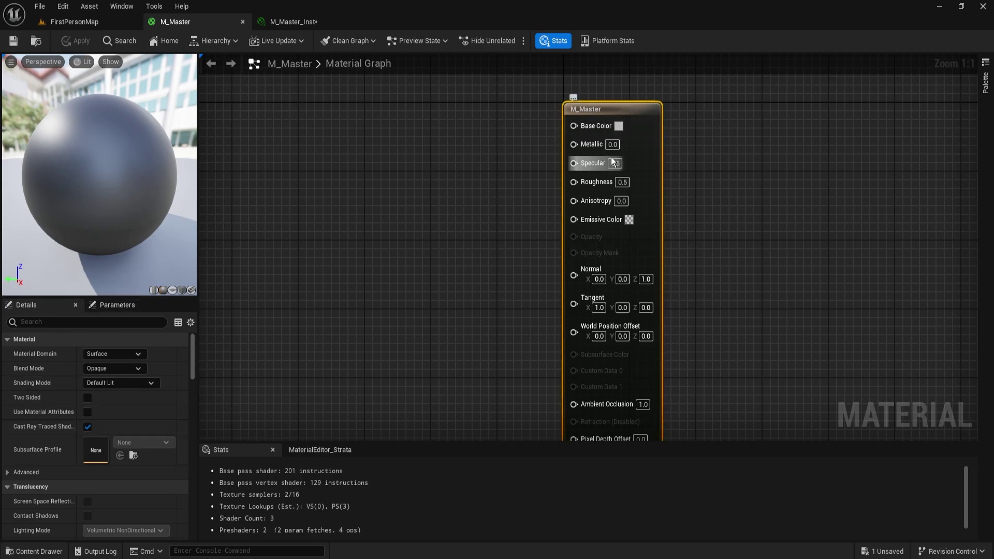
left_click_drag(532, 94, 676, 213)
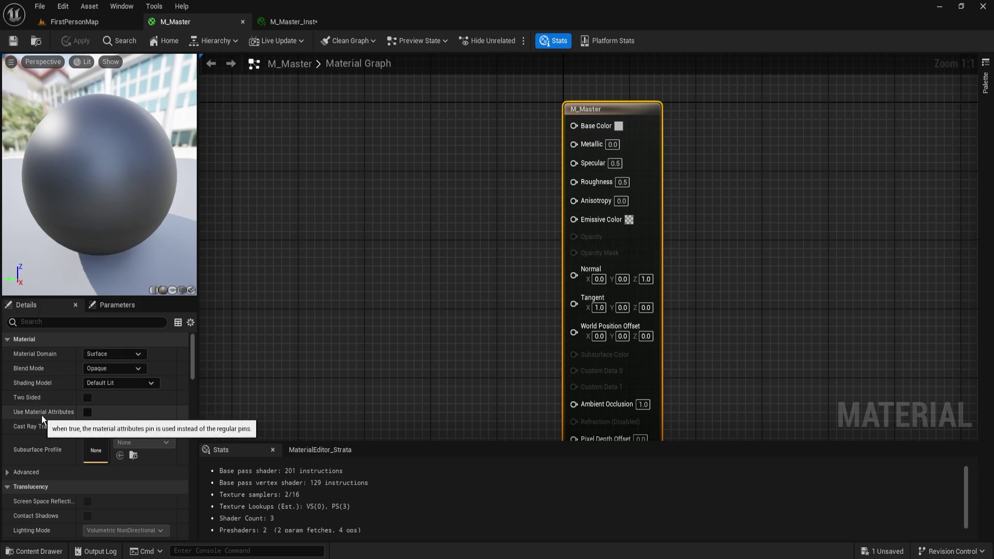
left_click(87, 412)
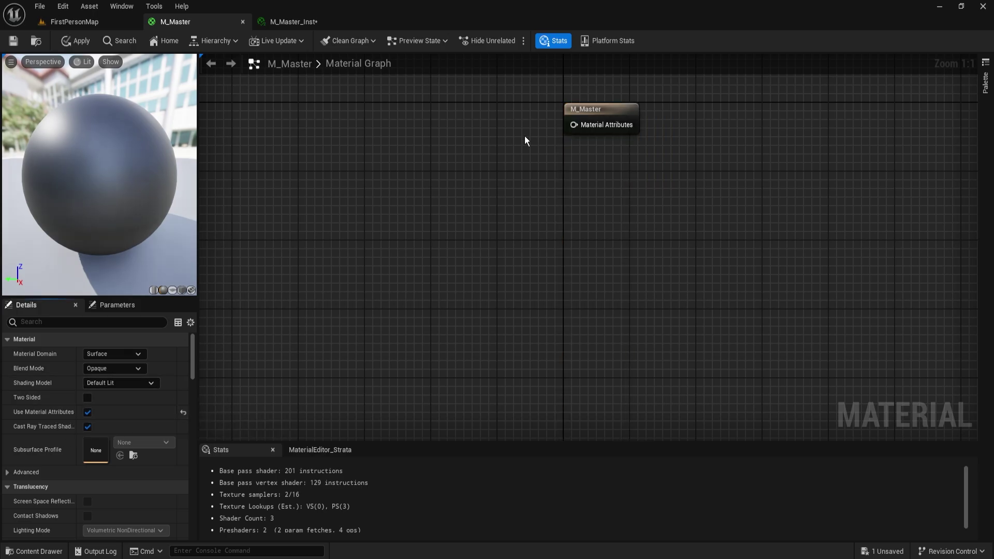
right_click_drag(524, 136, 660, 136)
left_click_drag(659, 136, 656, 184)
key("Escape")
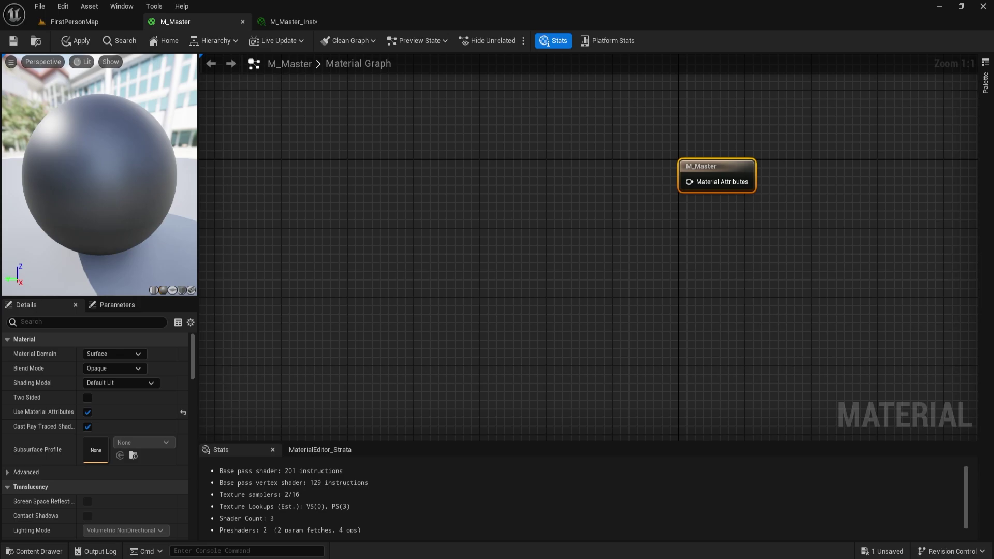
right_click_drag(493, 280, 559, 342)
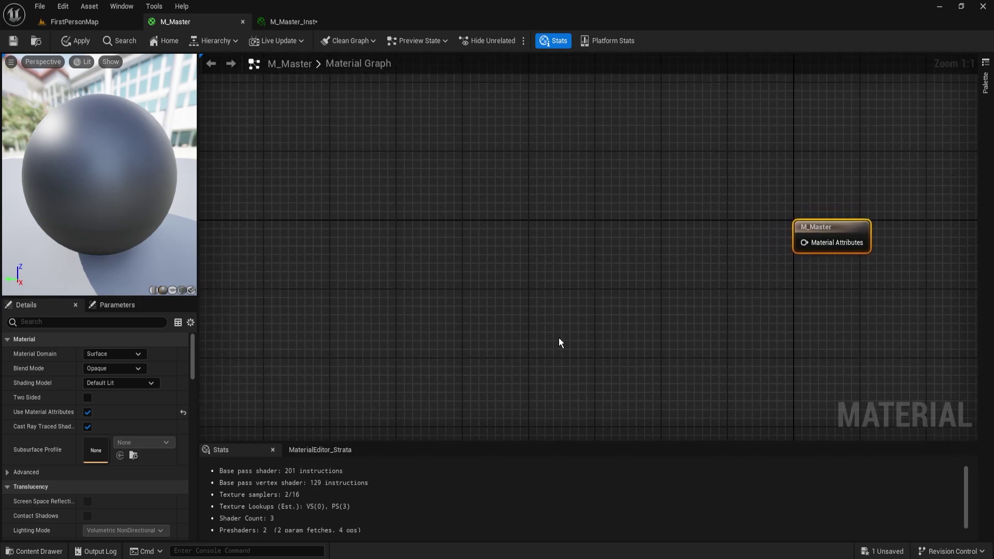
Add a Material Attribute Layers node to M_Master and check the instance's layer parameters
right_click(320, 230)
type("materi")
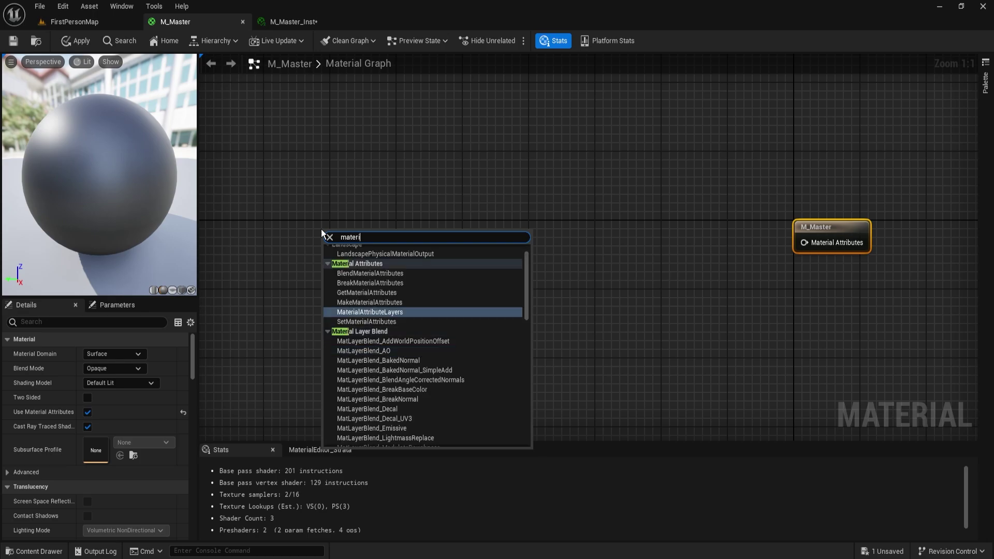
type("al attribute l")
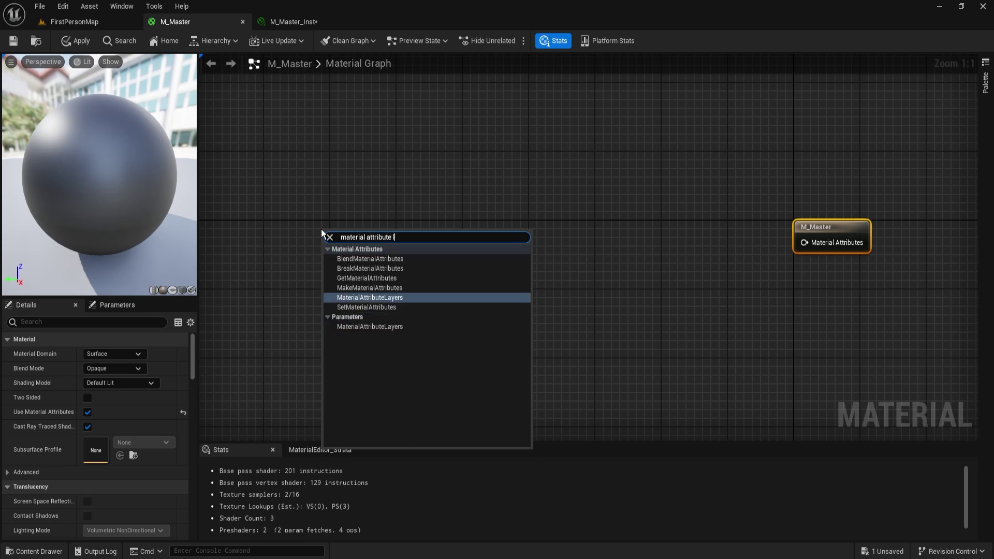
type("aye")
key("Return")
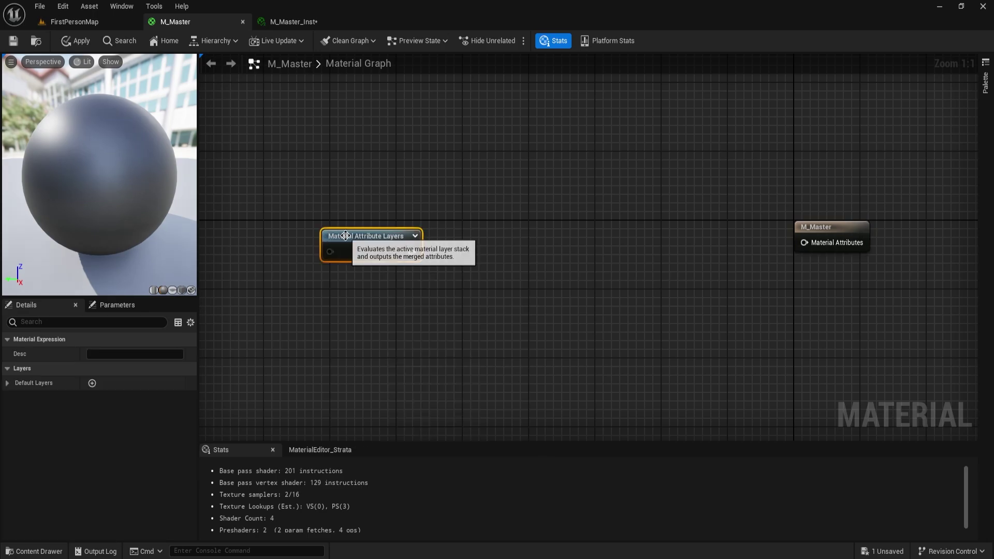
left_click(306, 22)
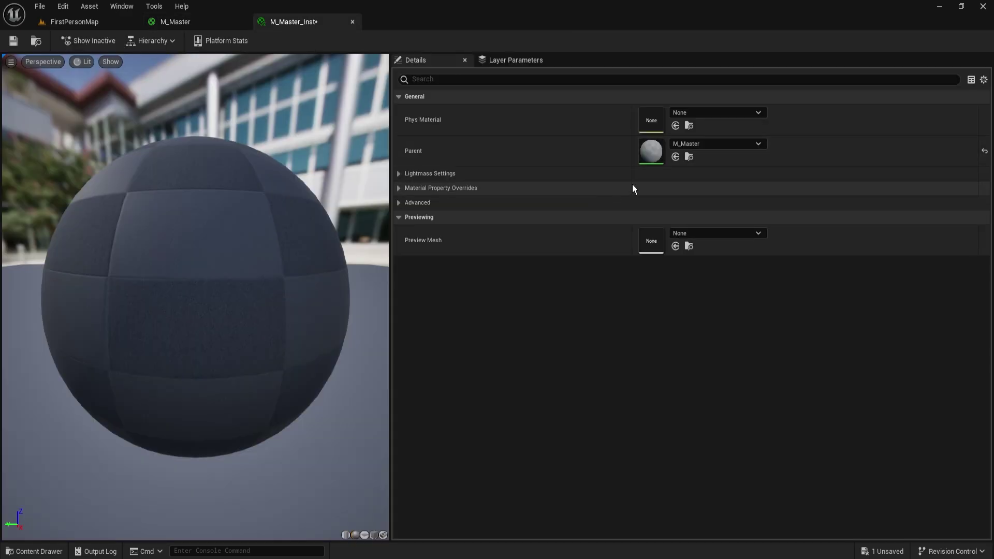
left_click(518, 61)
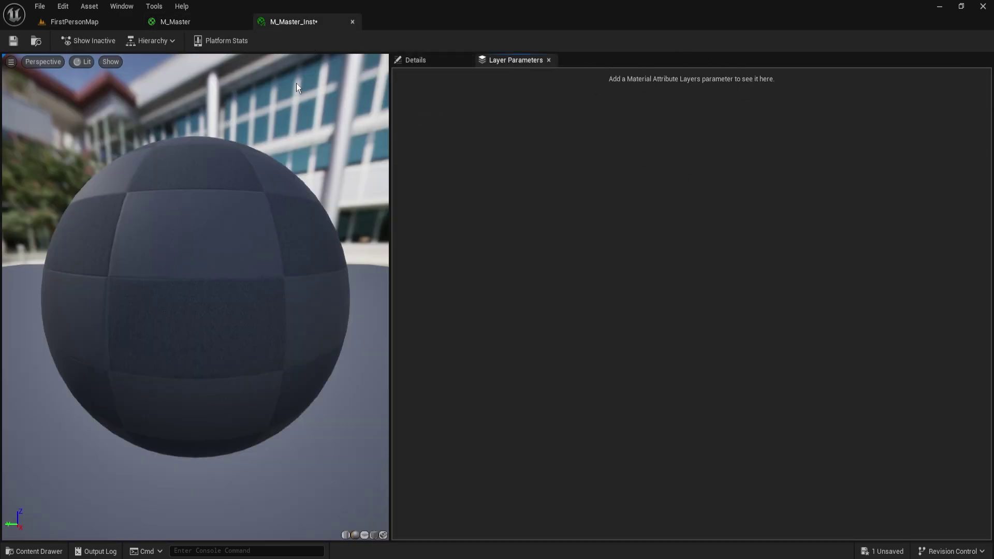
left_click(201, 24)
right_click_drag(496, 241, 475, 248)
Add a GetMaterialAttributes node fed by the layers output, leaving it without extra attributes
left_click_drag(404, 240, 486, 226)
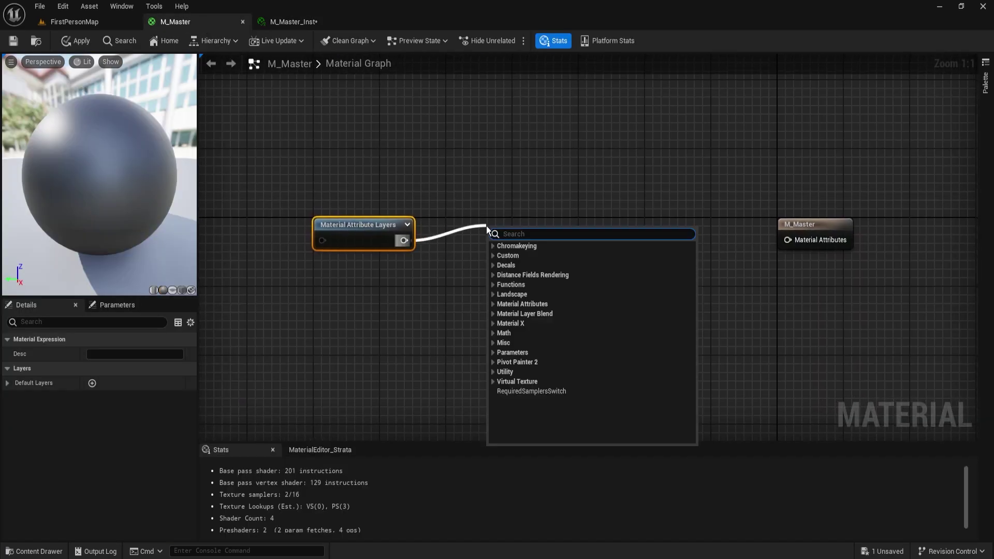
type("get material")
key("Return")
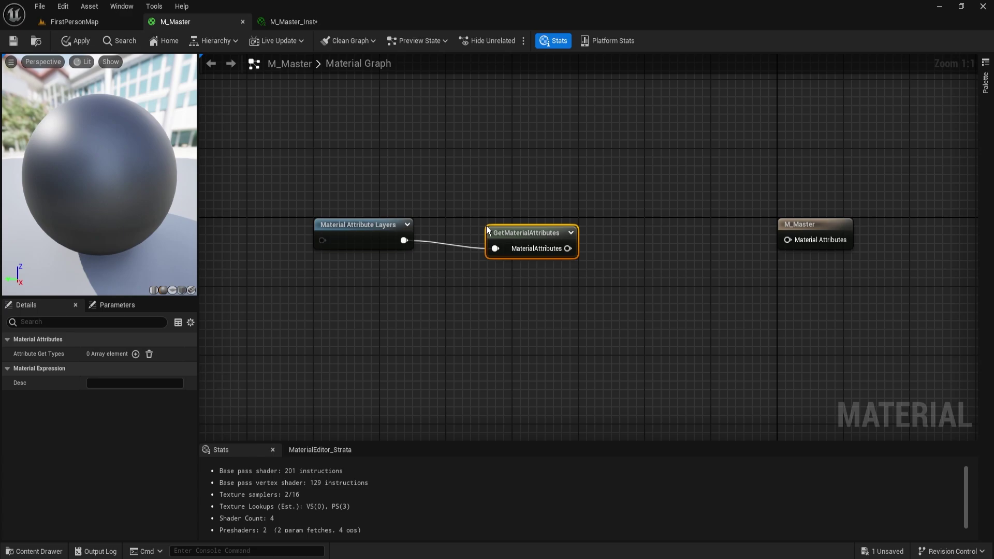
left_click_drag(486, 228, 446, 221)
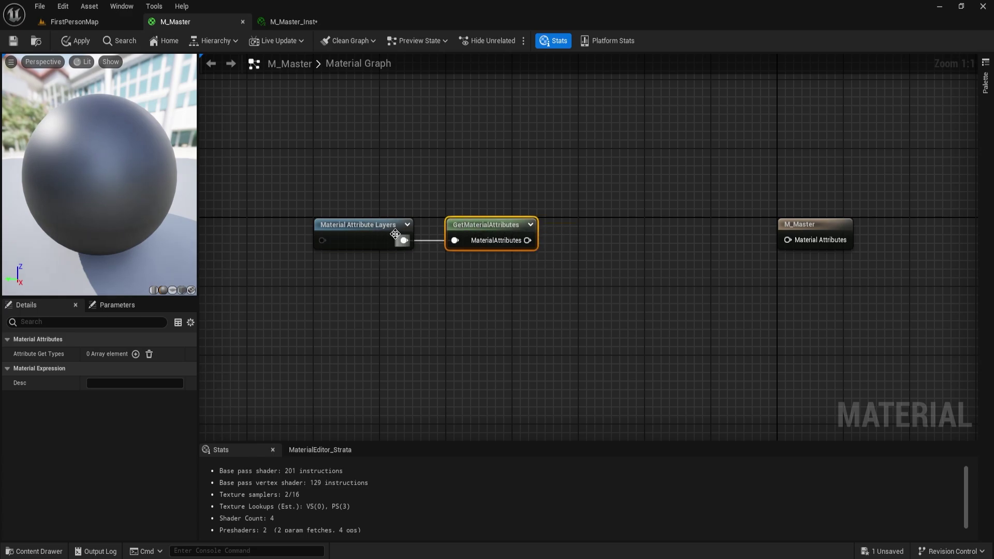
left_click(530, 225)
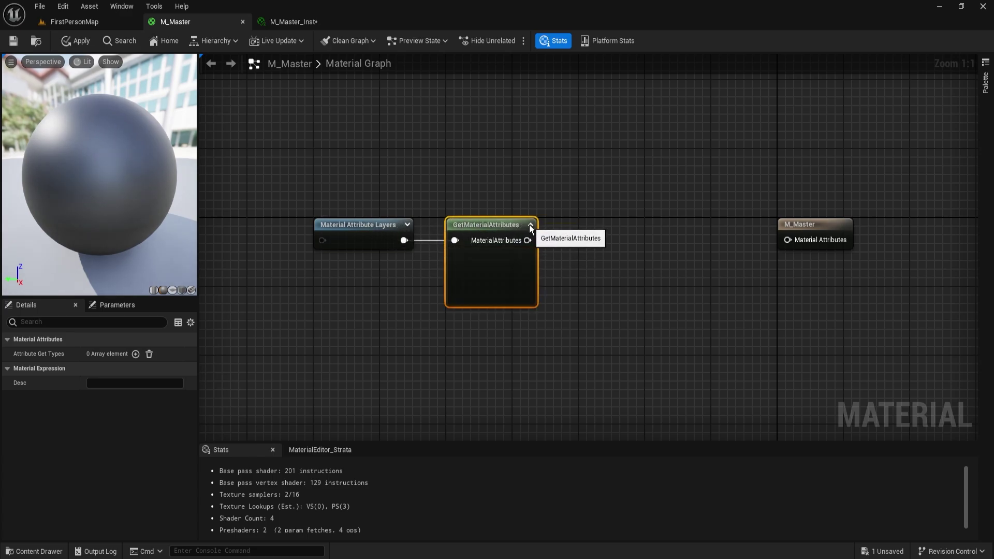
left_click(529, 225)
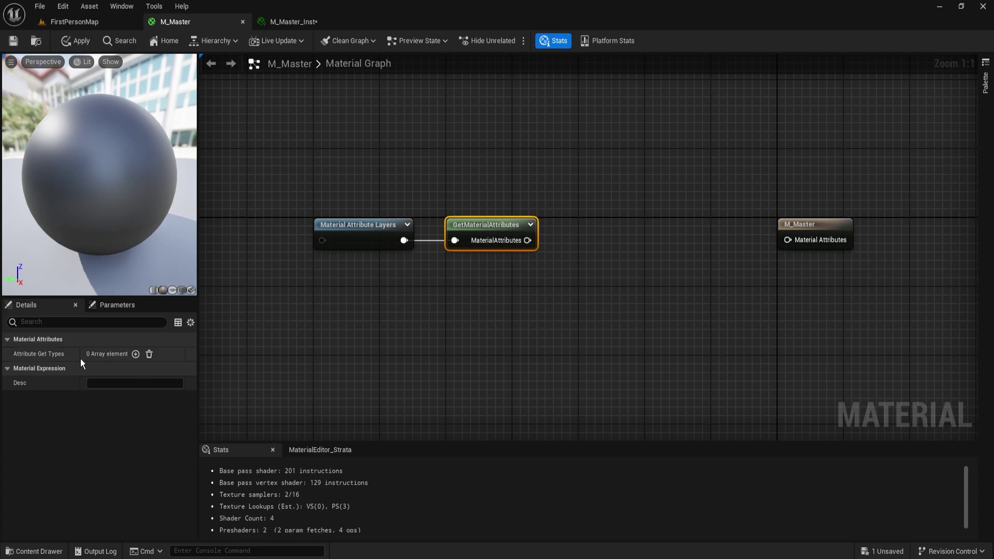
left_click(135, 353)
left_click(7, 354)
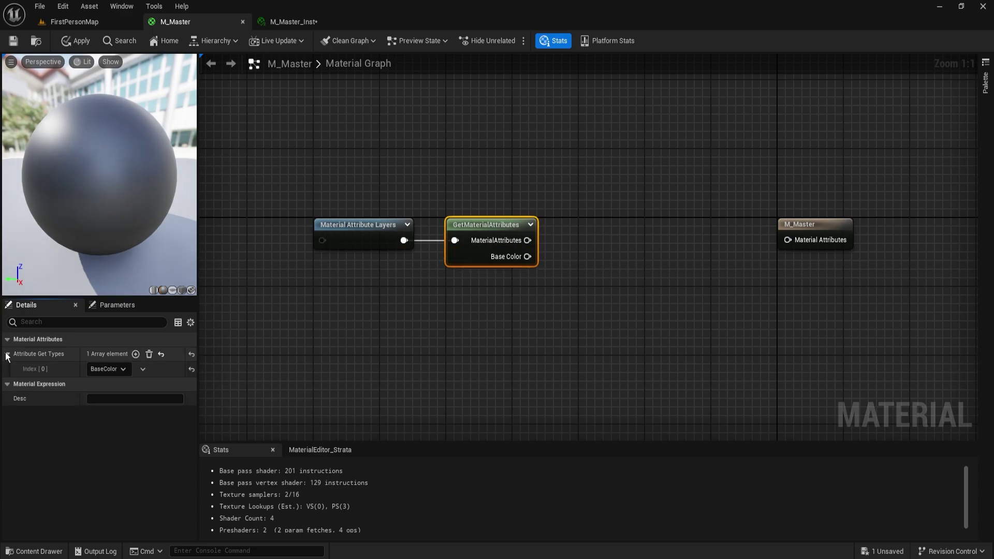
left_click(98, 370)
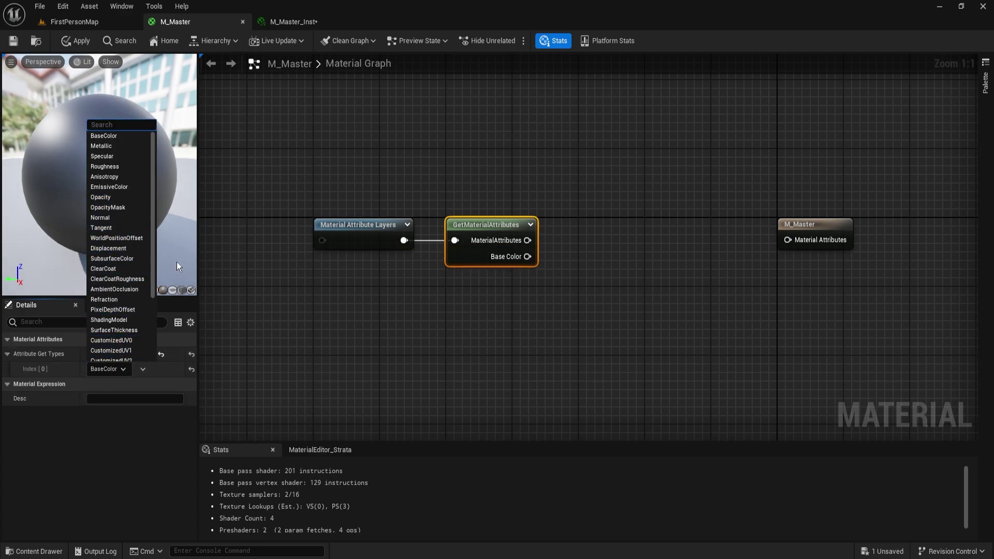
left_click(418, 293)
key("ctrl+z")
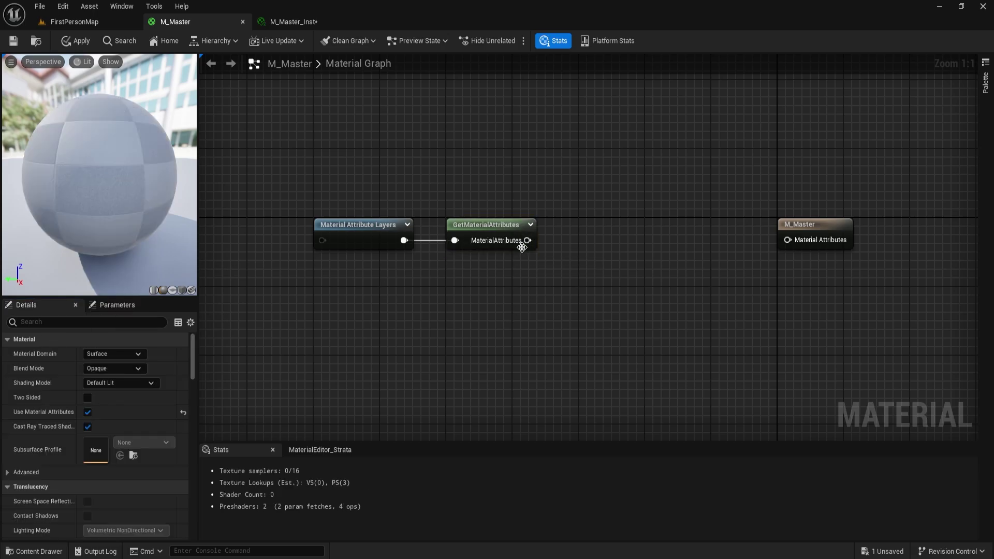
Chain a SetMaterialAttributes node into the M_Master output, then apply and save
left_click_drag(527, 240, 603, 244)
type("set materi")
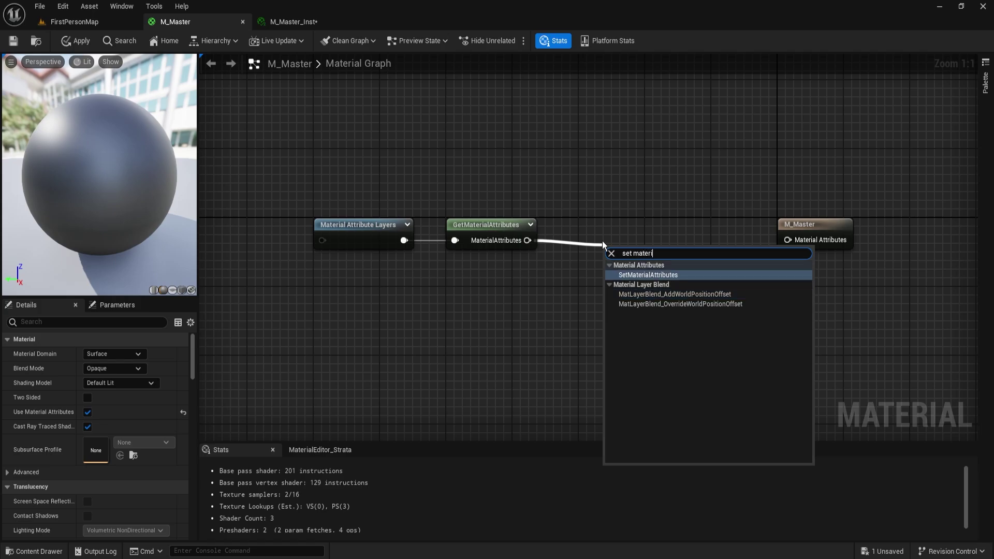
key("Return")
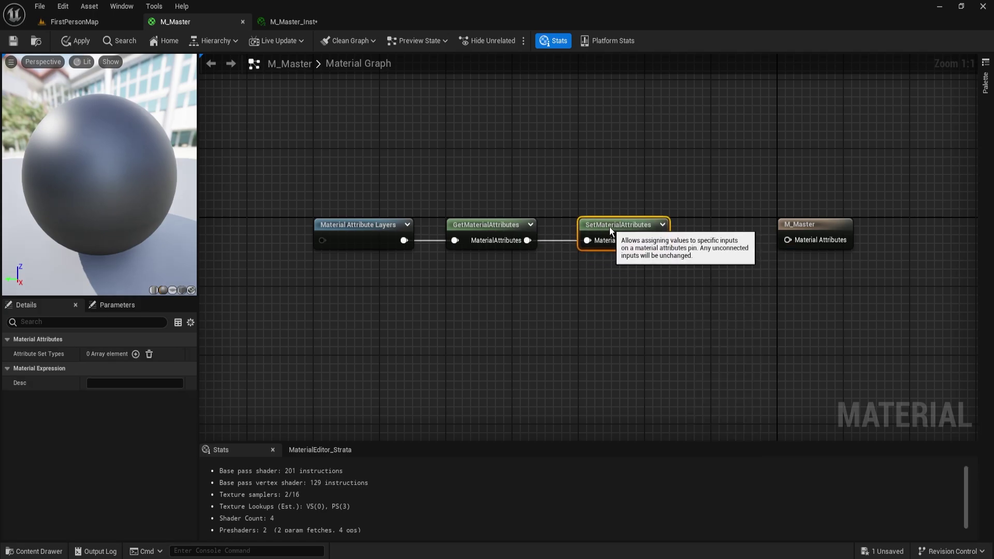
left_click_drag(657, 240, 820, 239)
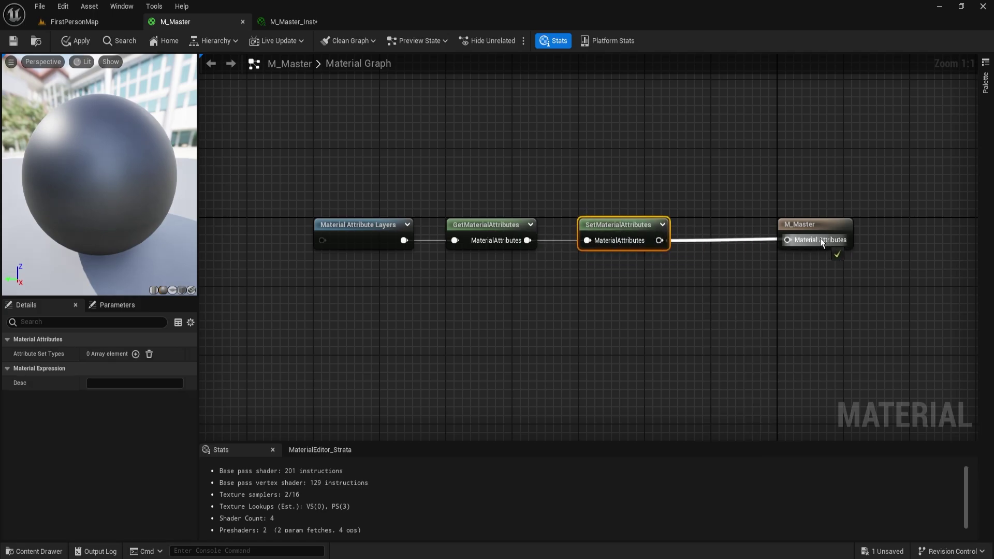
left_click(691, 277)
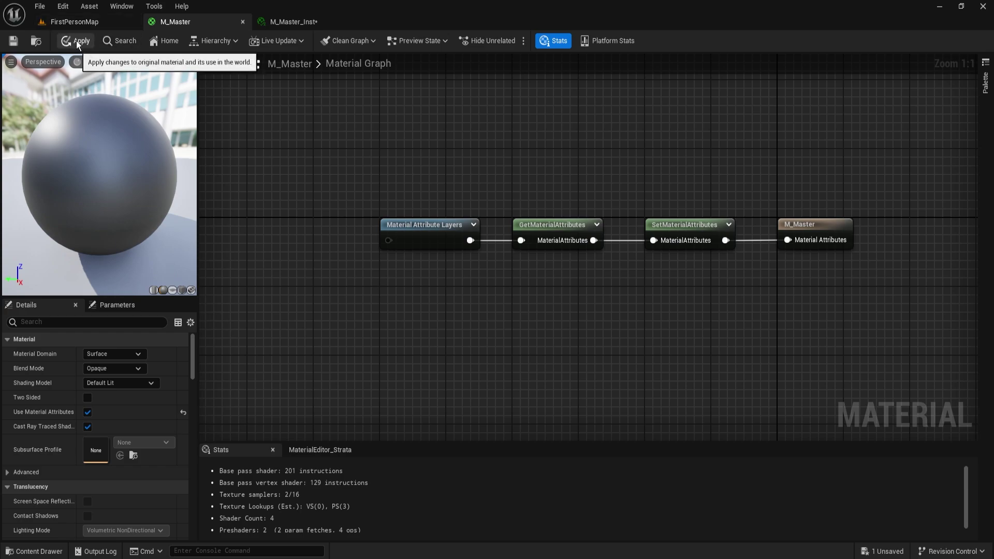
left_click(77, 41)
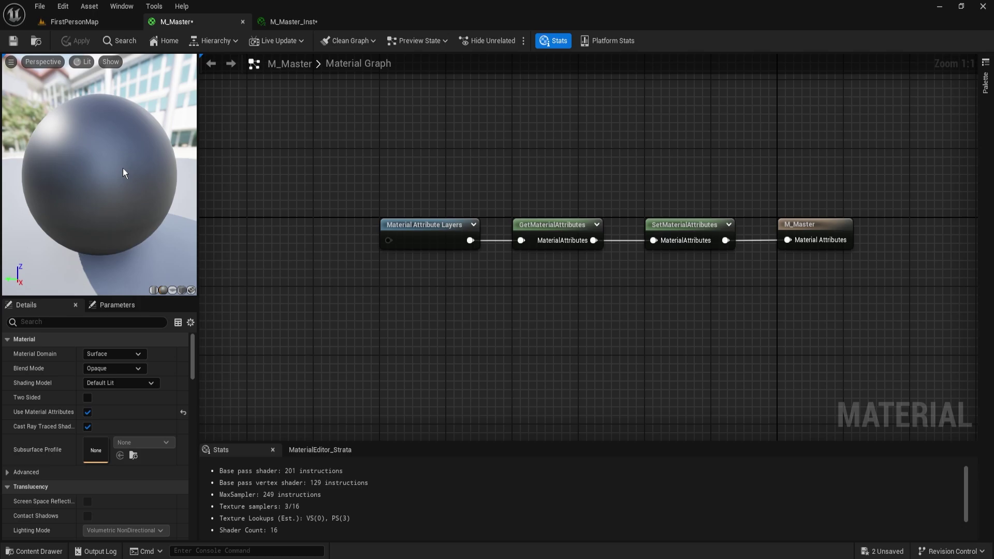
key("ctrl+s")
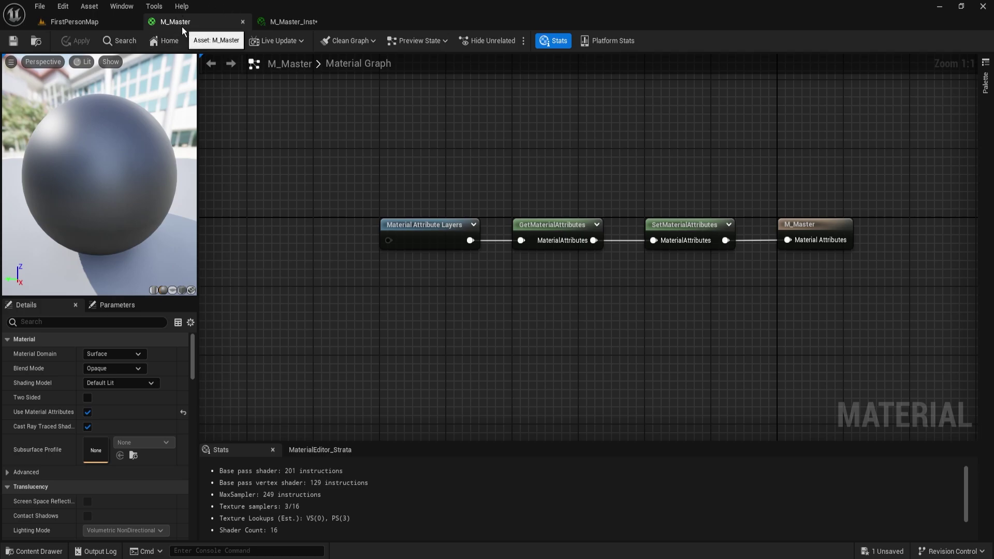
In M_Master_Inst, add two material layers and then delete Layers 2 and 1
left_click(308, 24)
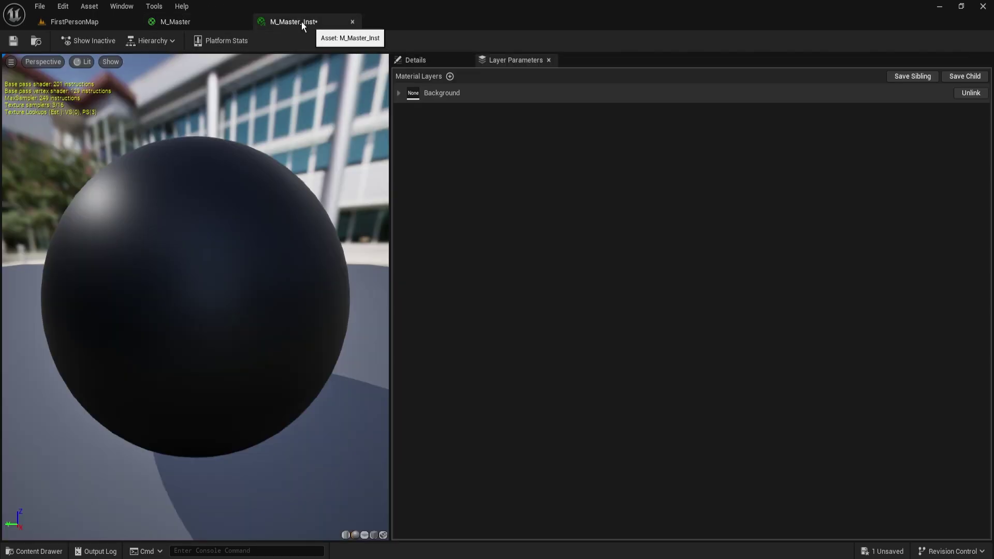
left_click(402, 91)
left_click(401, 94)
left_click(450, 76)
left_click(449, 76)
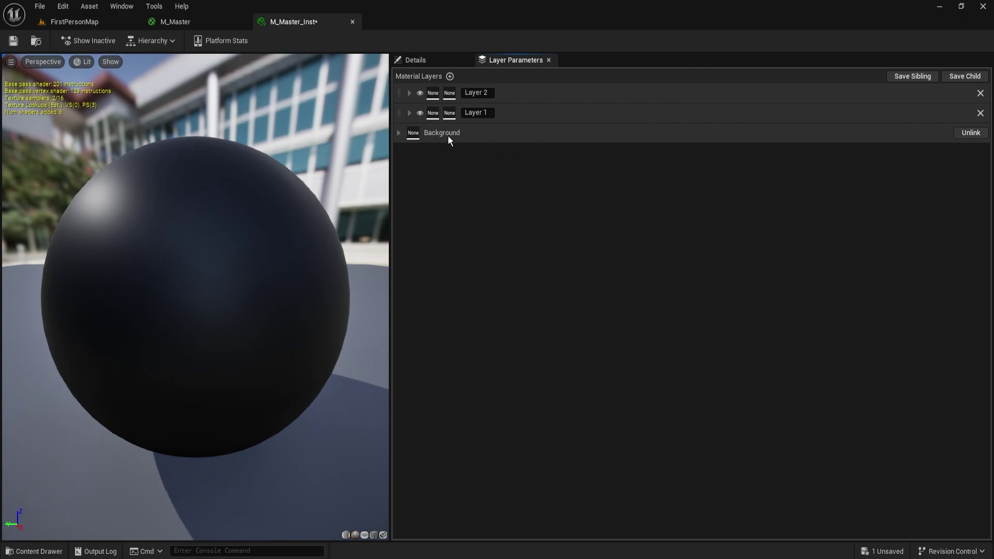
left_click(980, 92)
left_click(980, 93)
Inspect the Background layer's Layer Asset picker, save the instance, and return to M_Master
left_click(397, 93)
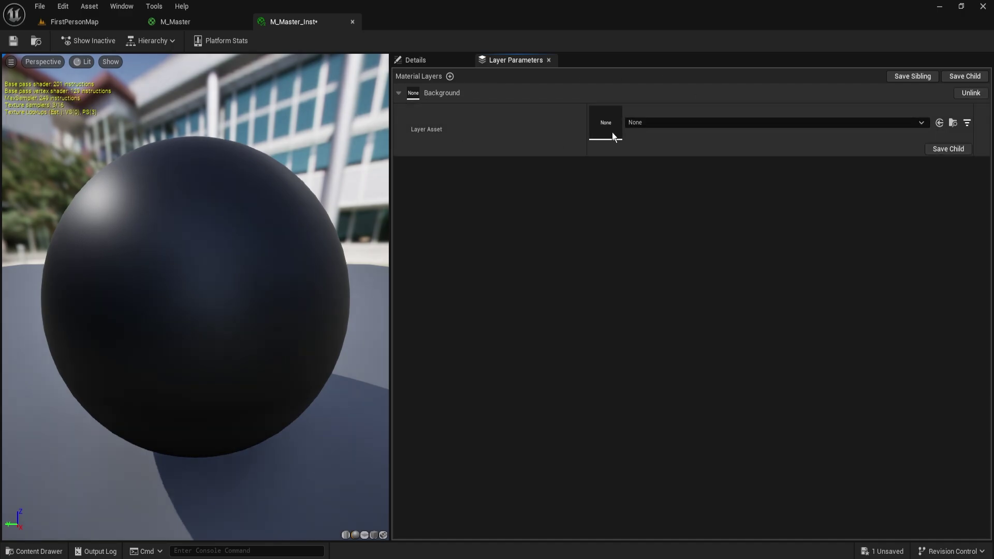
left_click(667, 123)
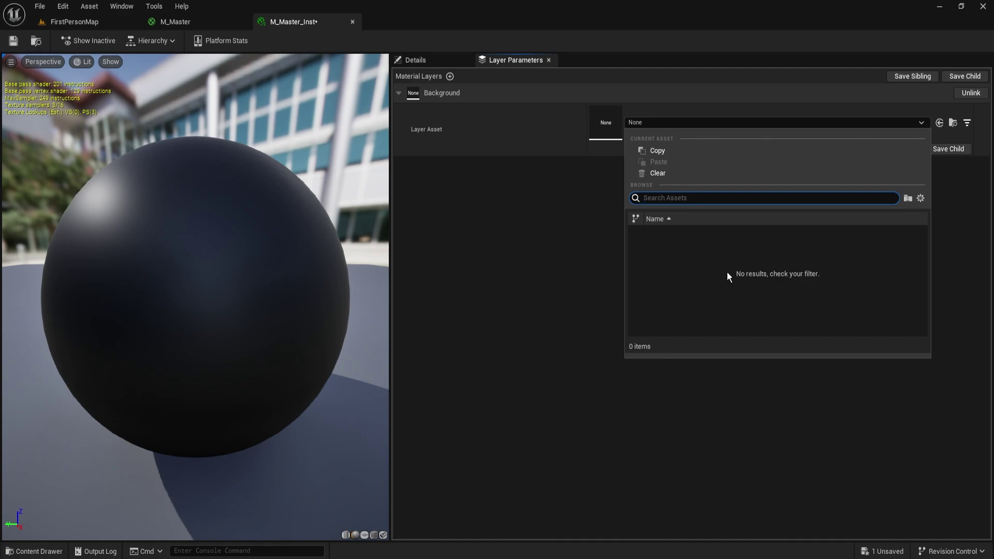
key("Escape")
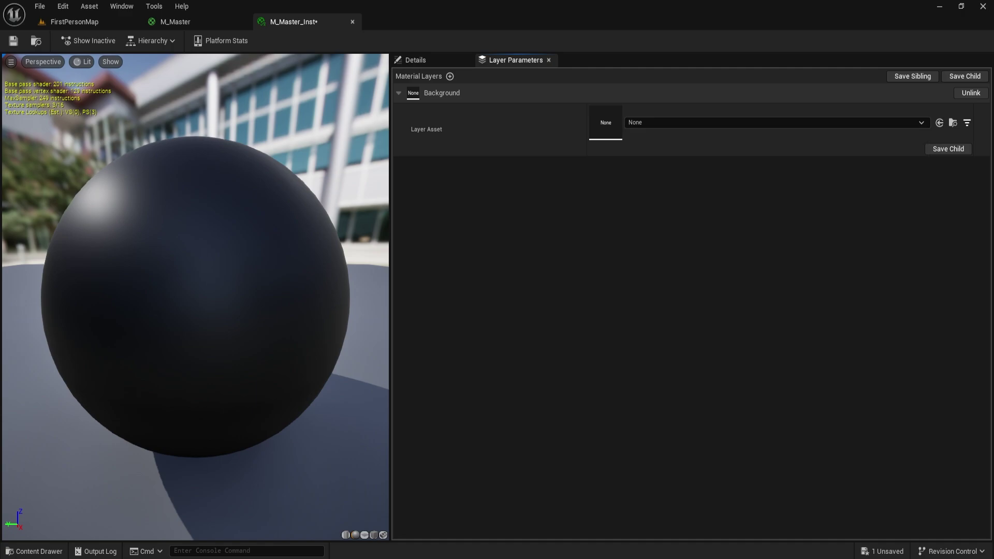
left_click(13, 40)
left_click(175, 22)
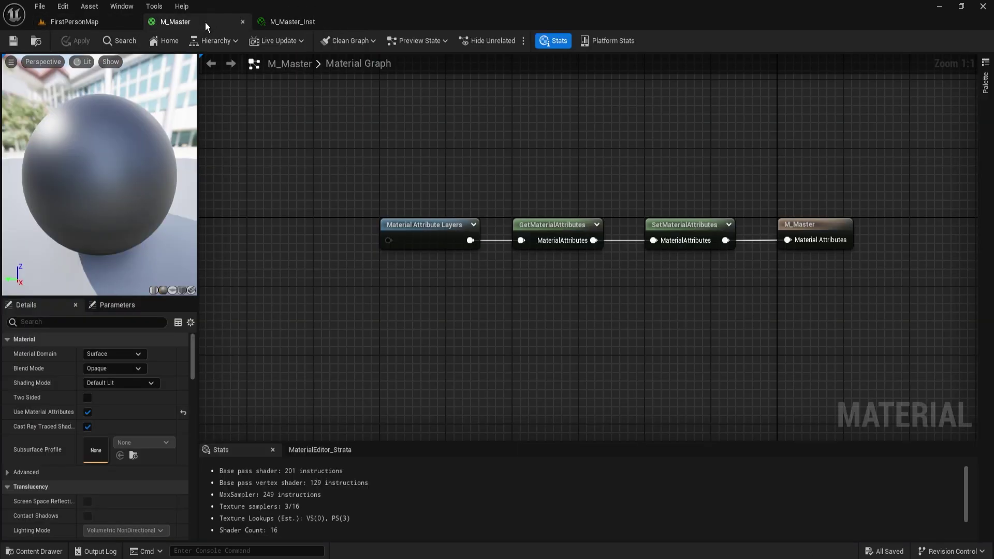
Close the M_Master editor and move M_Master_Inst into the Instances folder
left_click(243, 22)
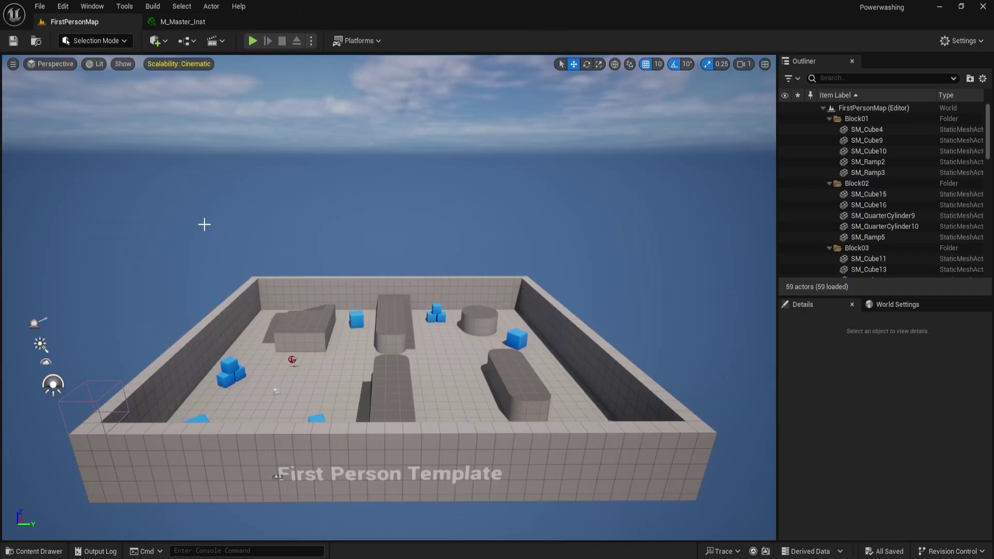
key("ctrl+space")
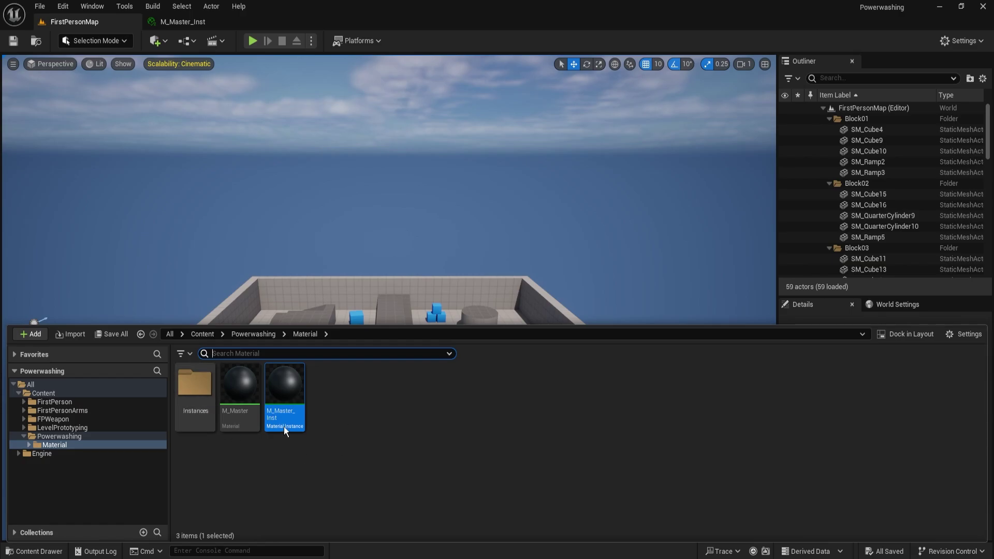
left_click_drag(285, 387, 195, 388)
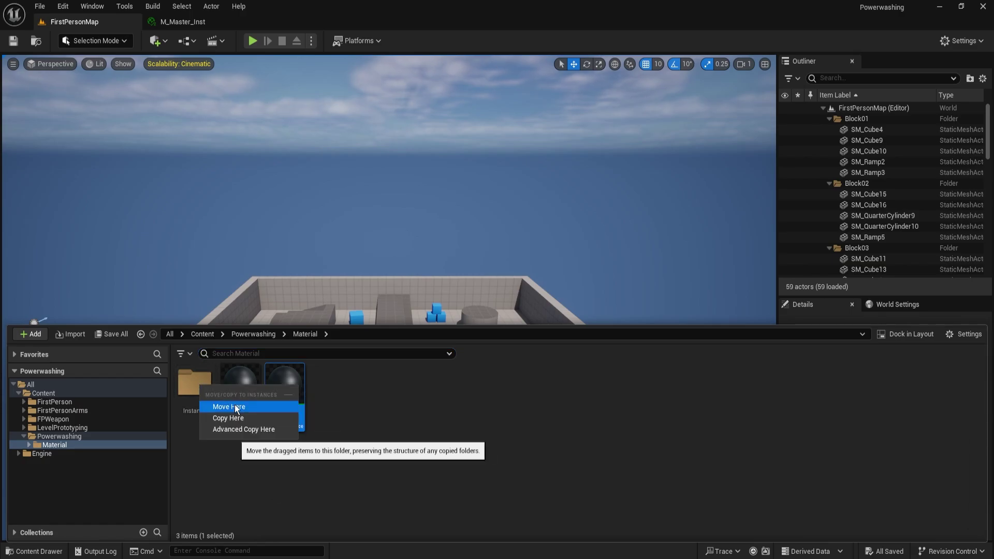
left_click(234, 407)
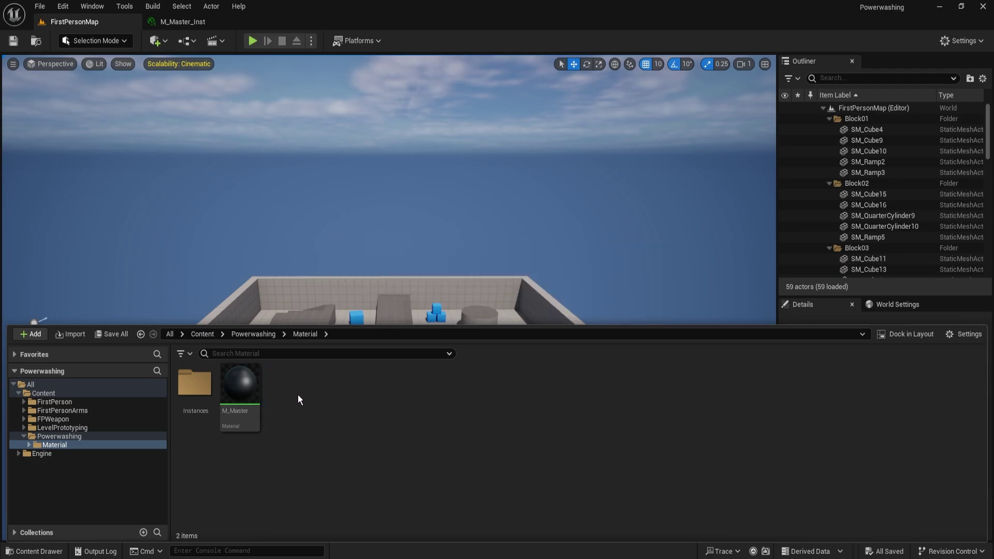
Create a Material Layer named ML_Default, open it, and select its three graph nodes
right_click(298, 399)
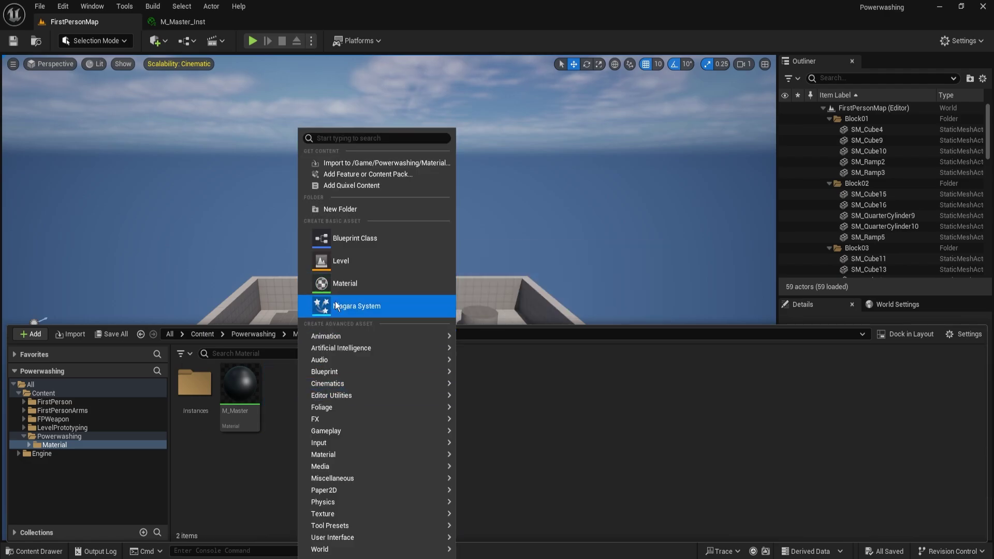
mouse_move(351, 454)
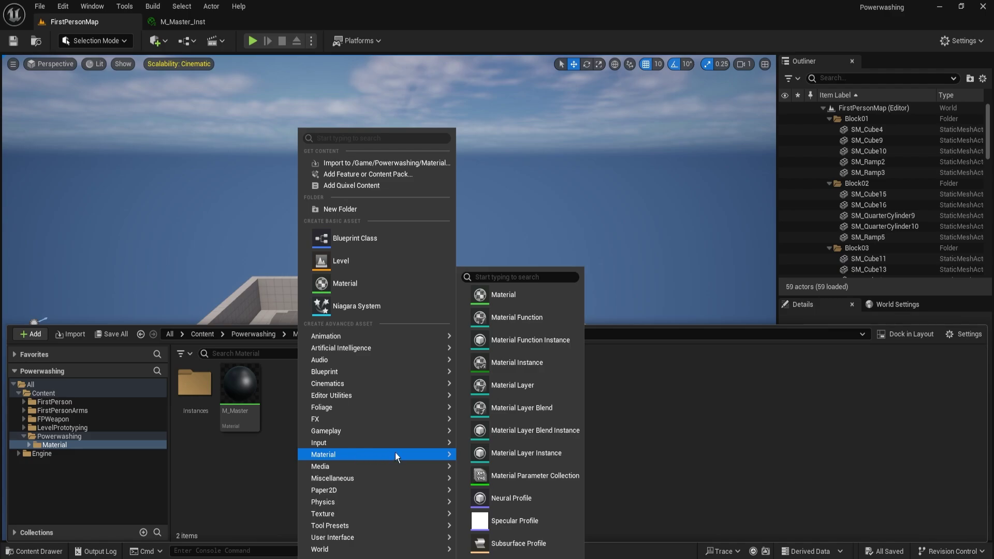
left_click(519, 385)
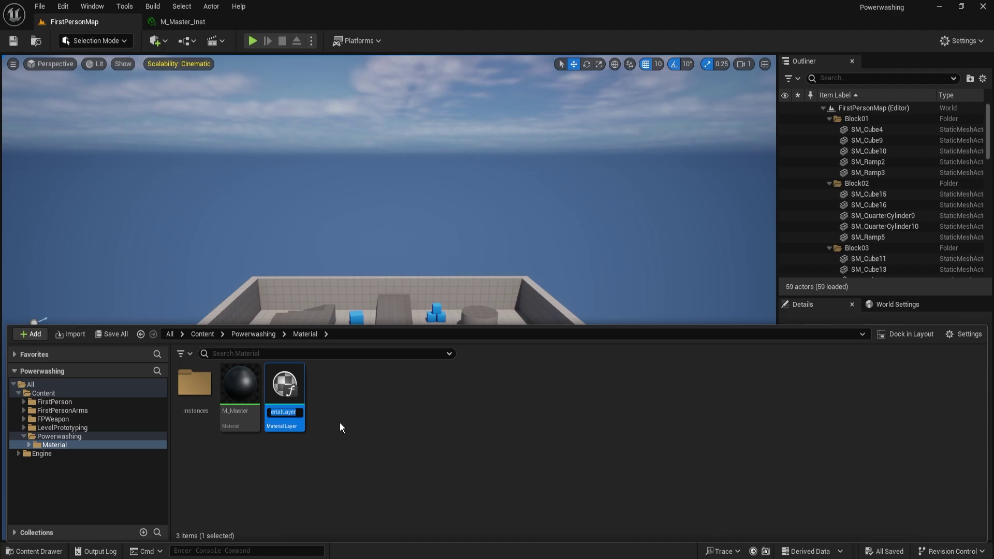
type("ML_Default")
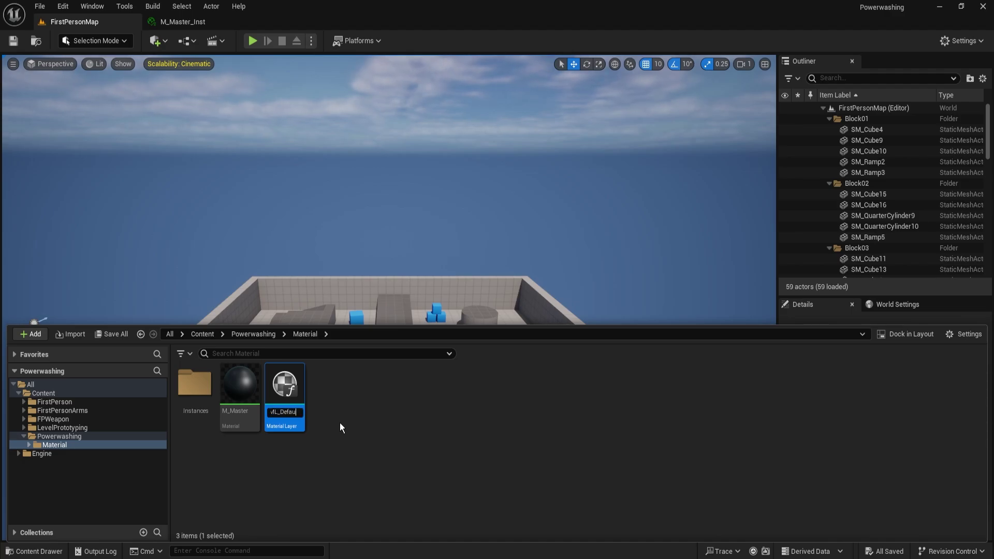
key("Return")
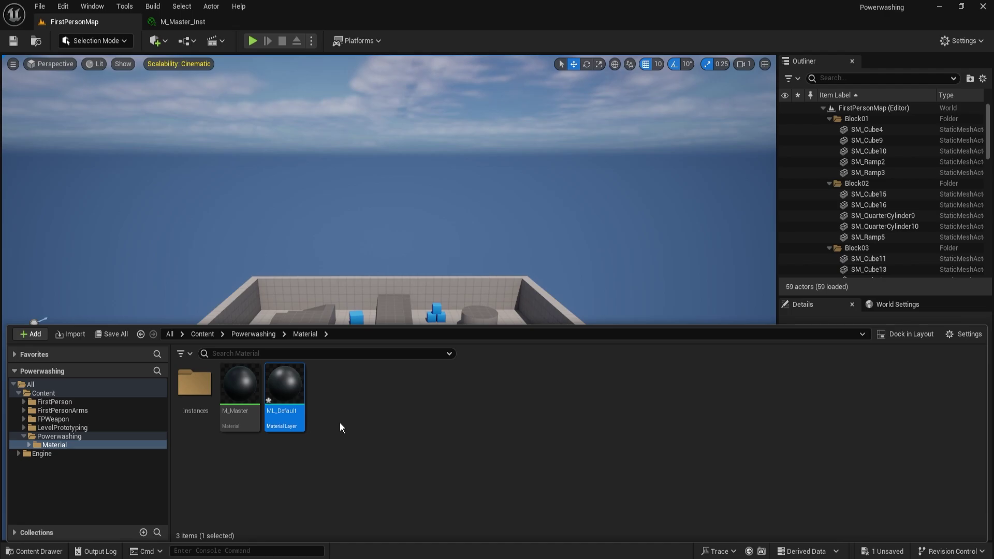
double_click(284, 409)
right_click_drag(377, 265, 623, 304)
left_click_drag(369, 136, 828, 384)
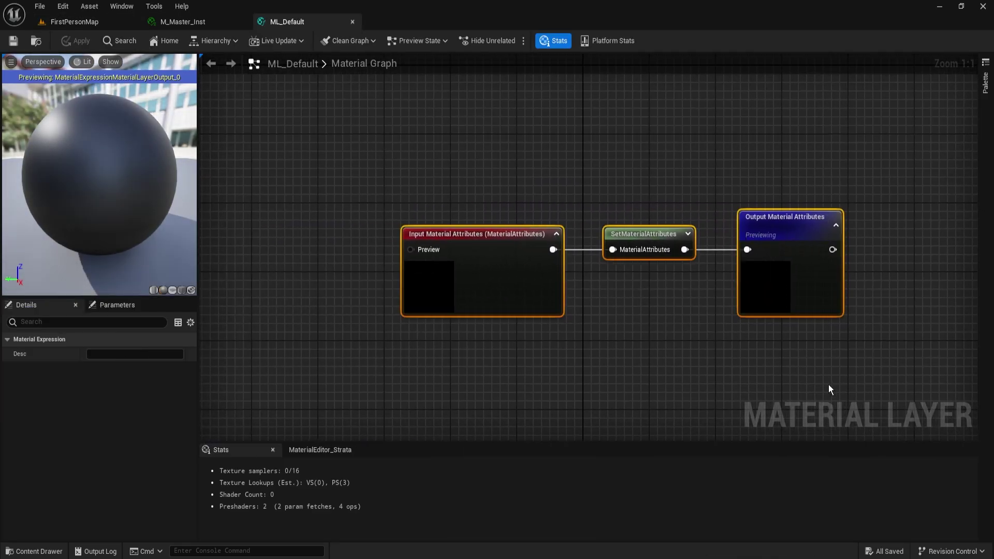
left_click_drag(781, 241, 538, 234)
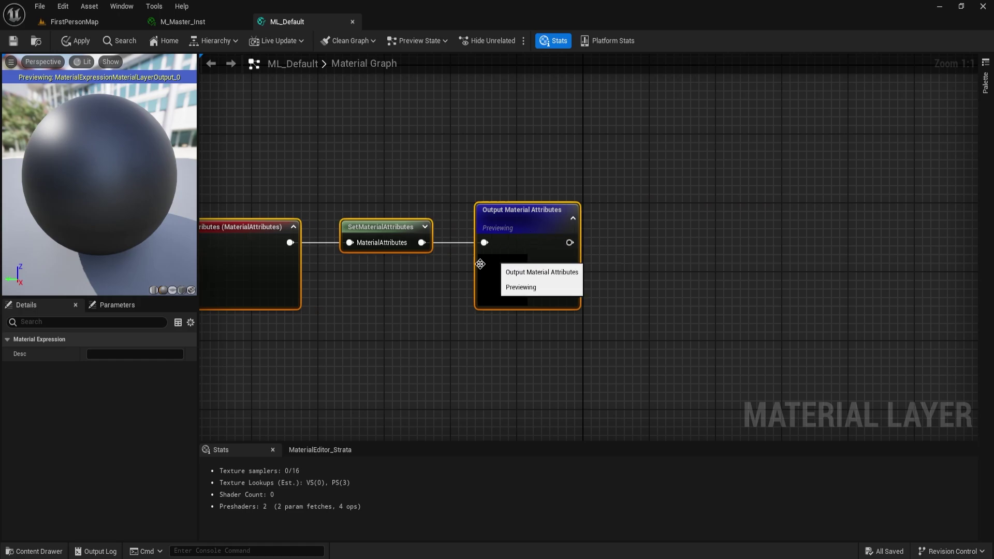
key("Home")
left_click(616, 252)
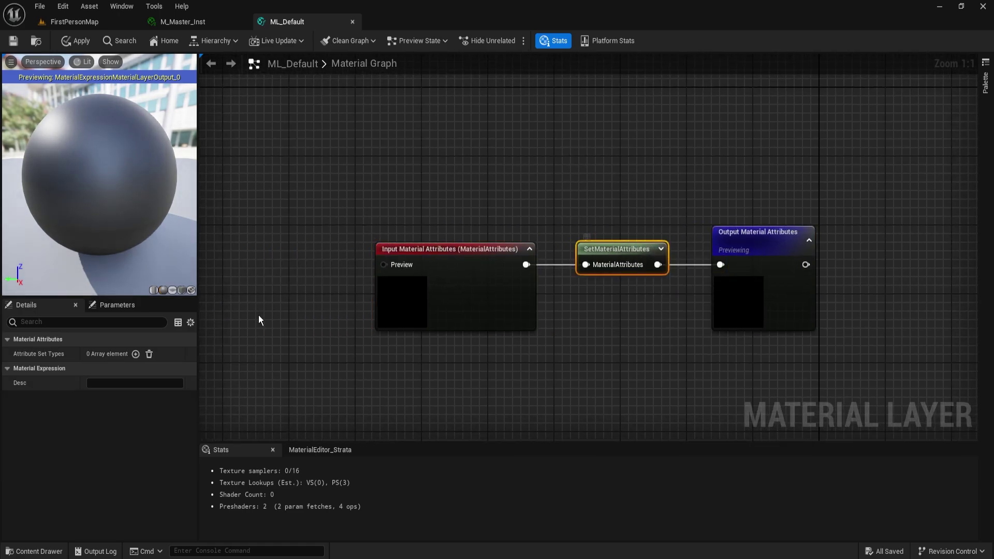
left_click(136, 354)
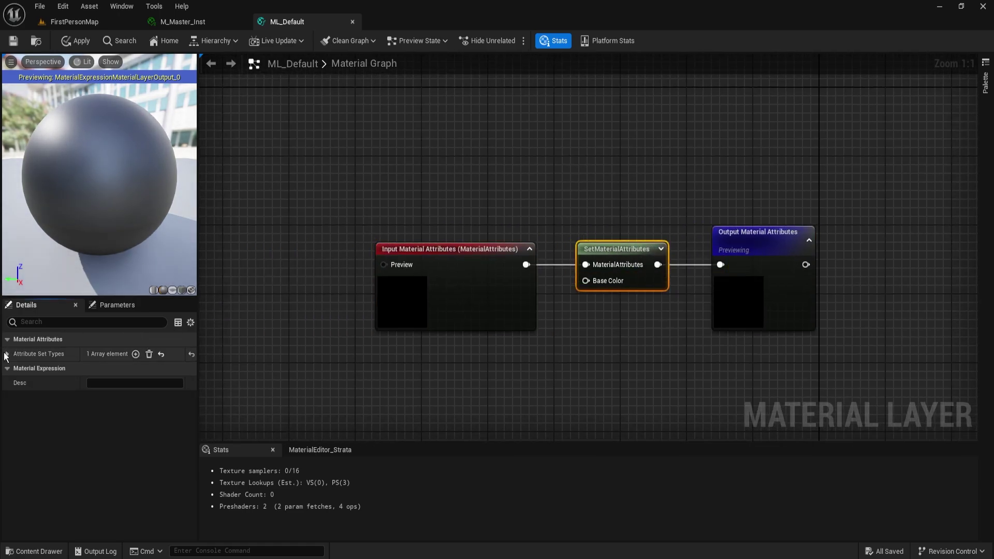
left_click(8, 353)
left_click(112, 369)
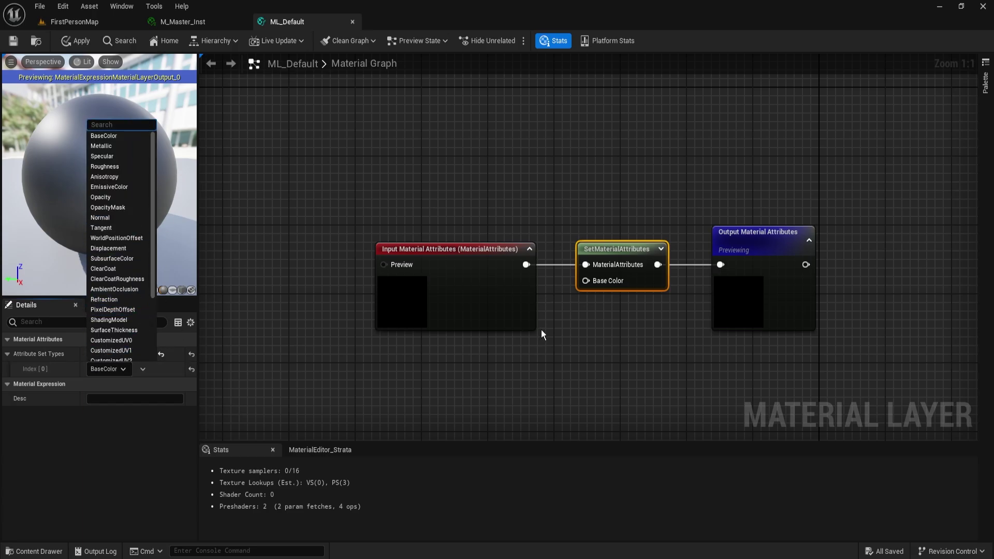
right_click_drag(536, 367, 701, 355)
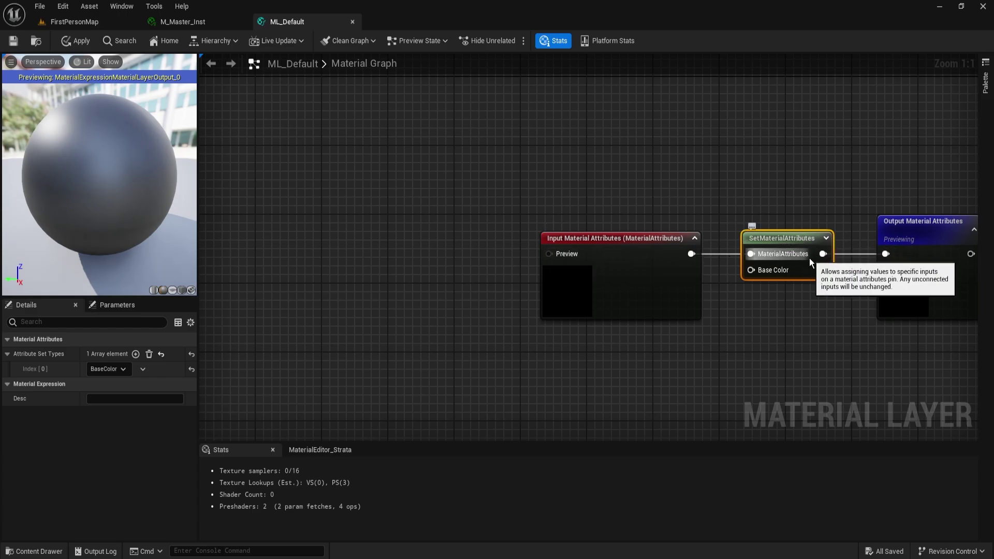
key("ctrl+z")
left_click(181, 21)
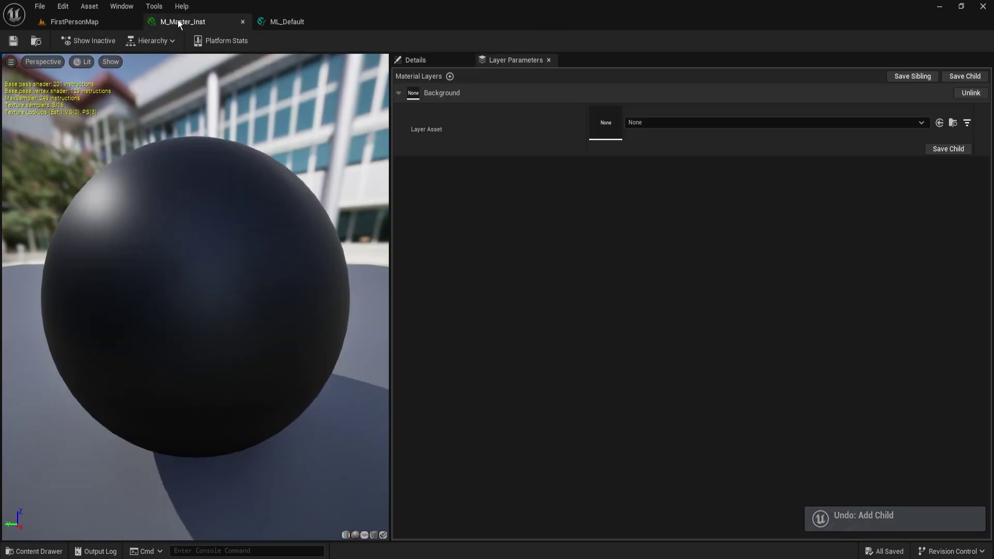
Back in ML_Default, connect a new MakeMaterialAttributes node to the Input Material Attributes Preview input
left_click(287, 22)
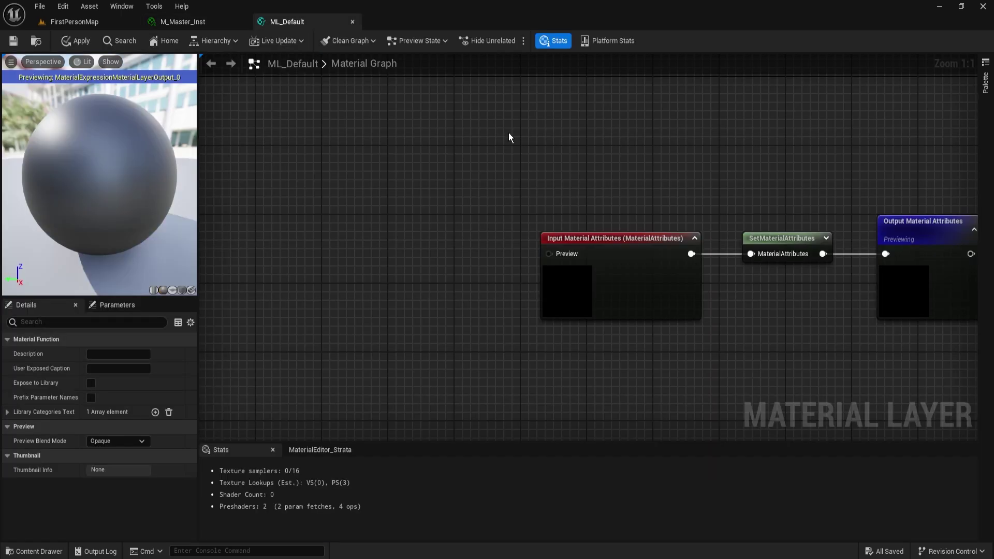
left_click_drag(713, 250, 611, 250)
type("makemat")
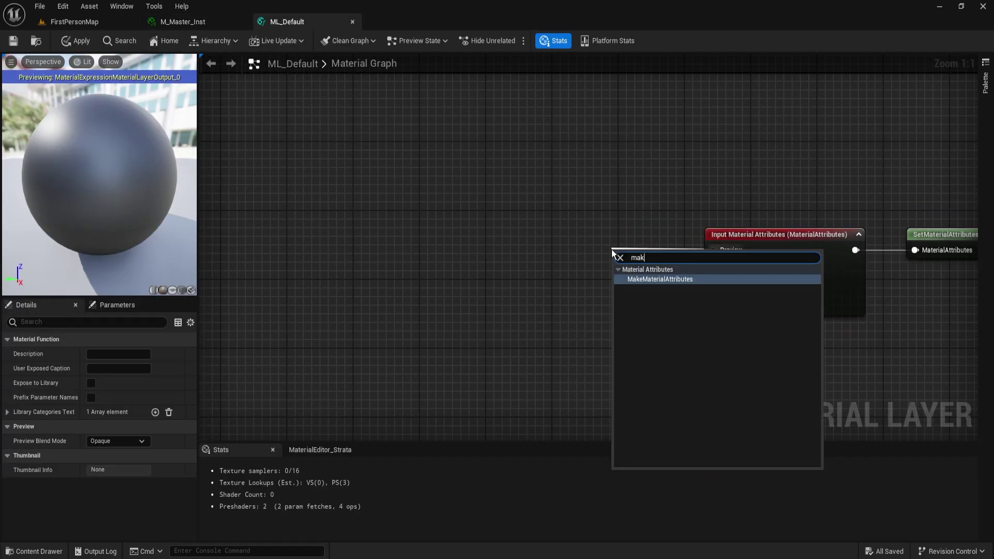
key("Return")
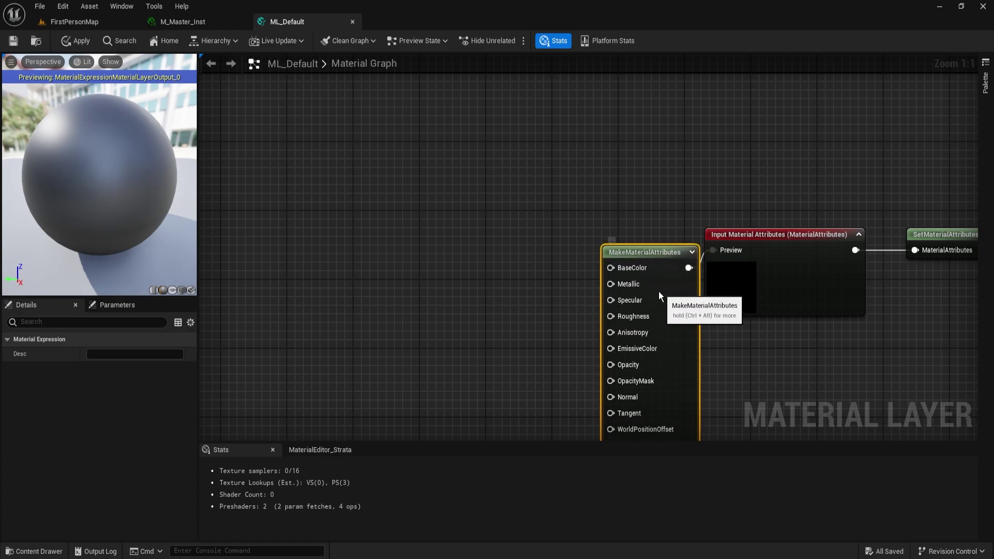
Review the node chain and pull a new connection from MakeMaterialAttributes' BaseColor pin
left_click(701, 331)
right_click_drag(701, 330, 565, 295)
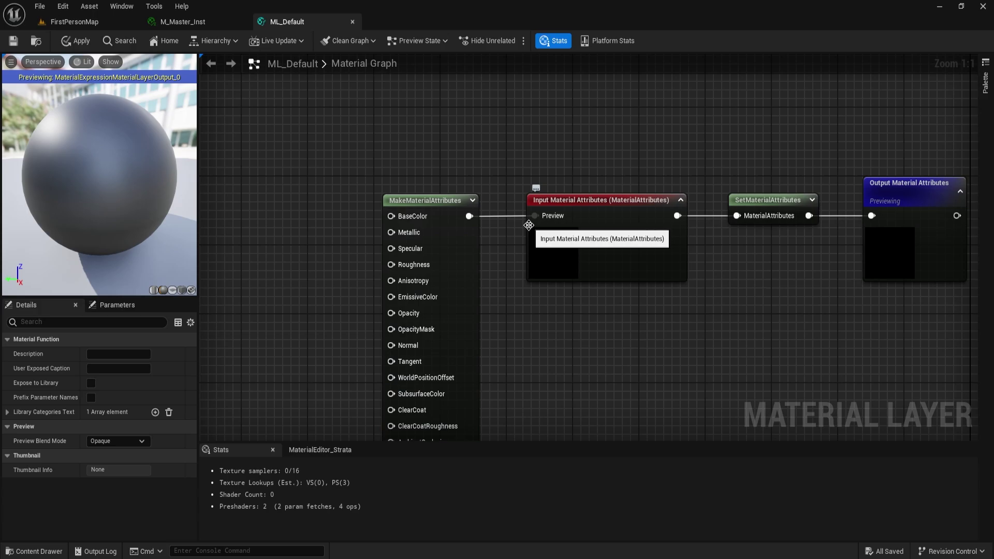
right_click_drag(528, 225, 455, 250)
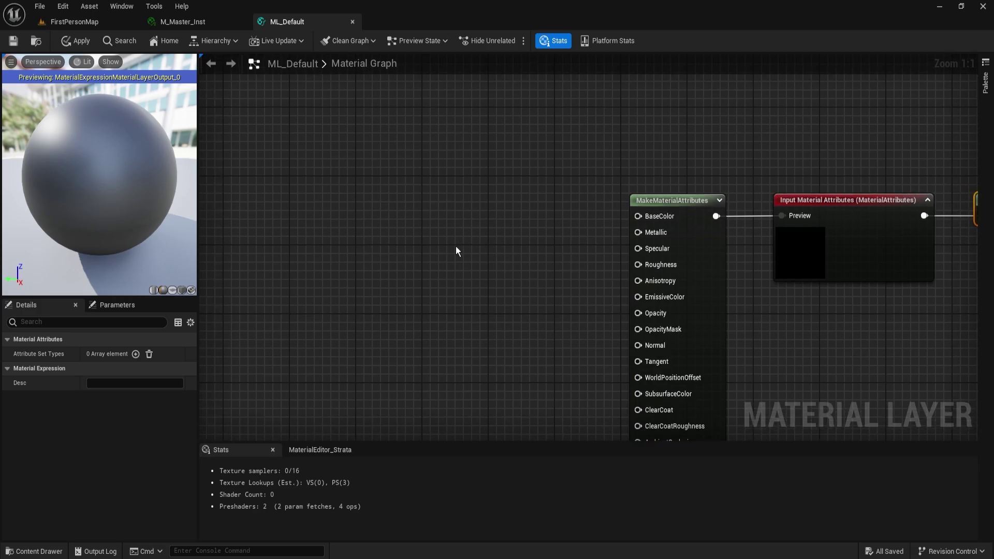
right_click_drag(520, 248, 467, 252)
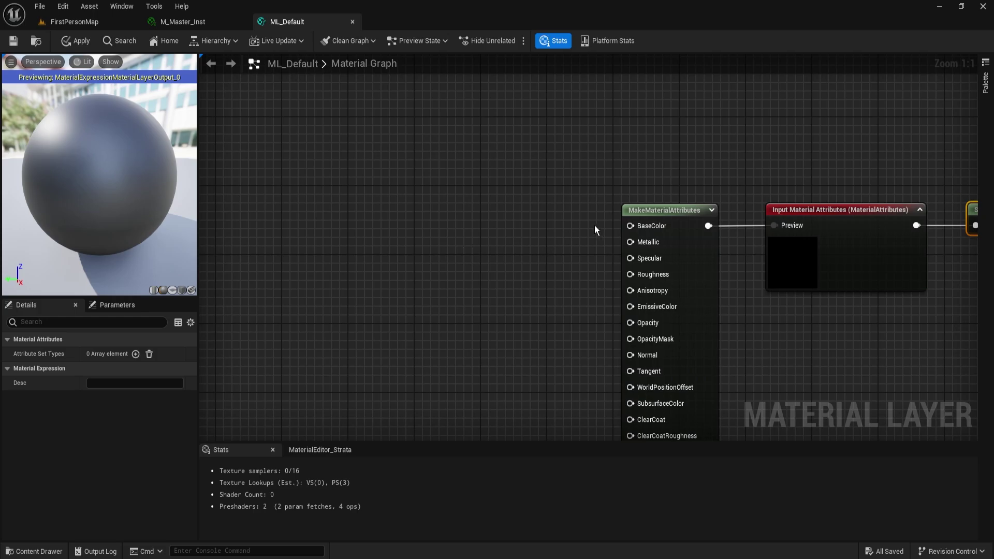
left_click_drag(630, 226, 507, 227)
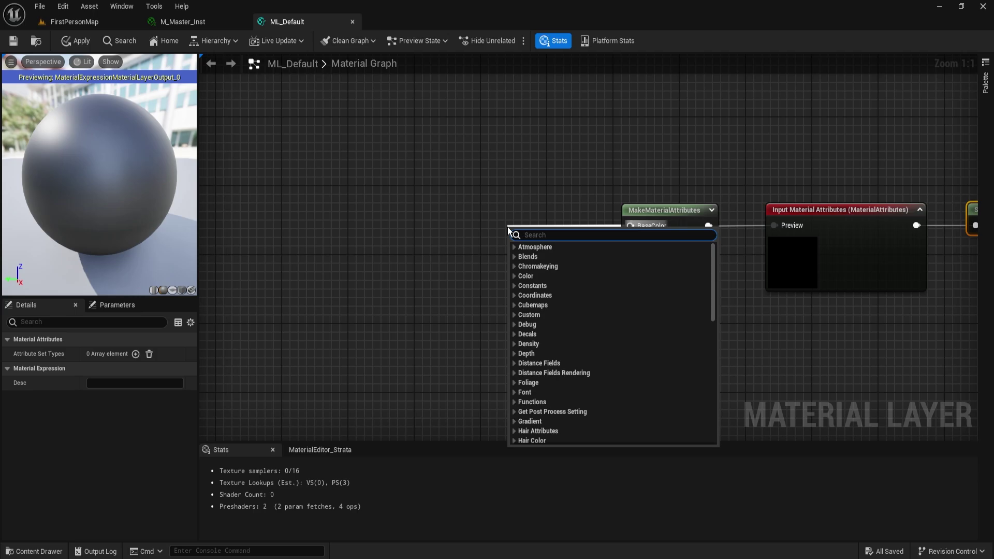
Feed MakeMaterialAttributes' BaseColor from a new StaticSwitchParameter node named Param
right_click_drag(483, 235, 484, 204)
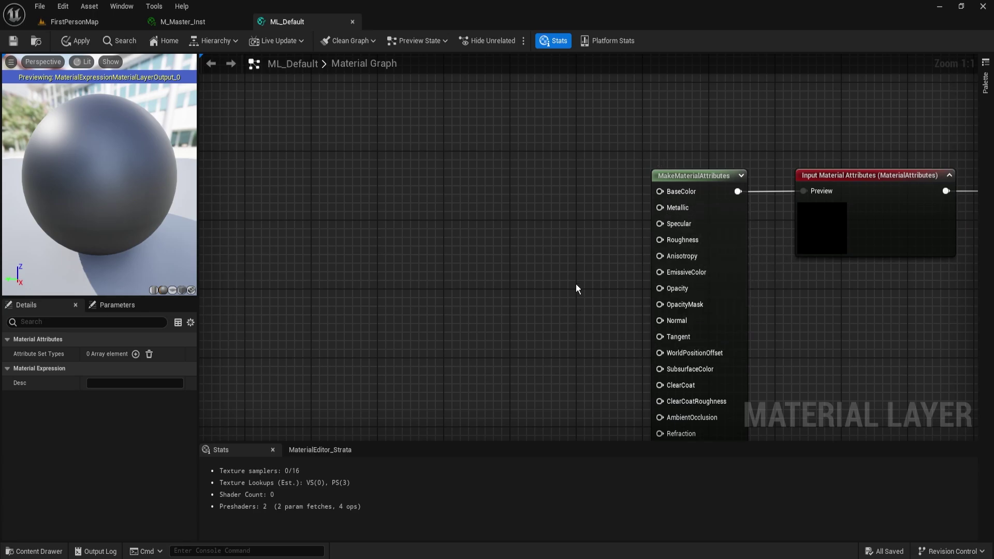
right_click_drag(576, 284, 687, 290)
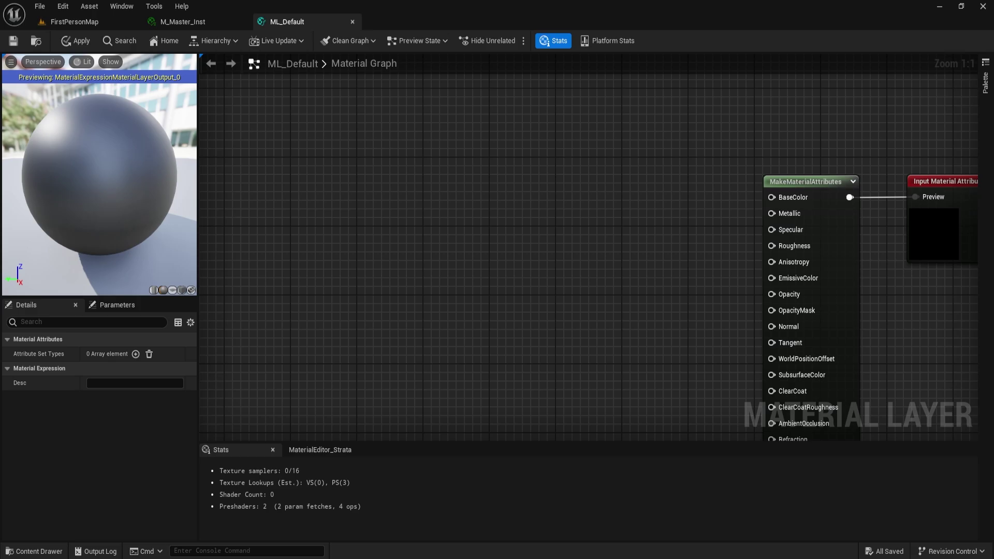
right_click_drag(619, 278, 541, 284)
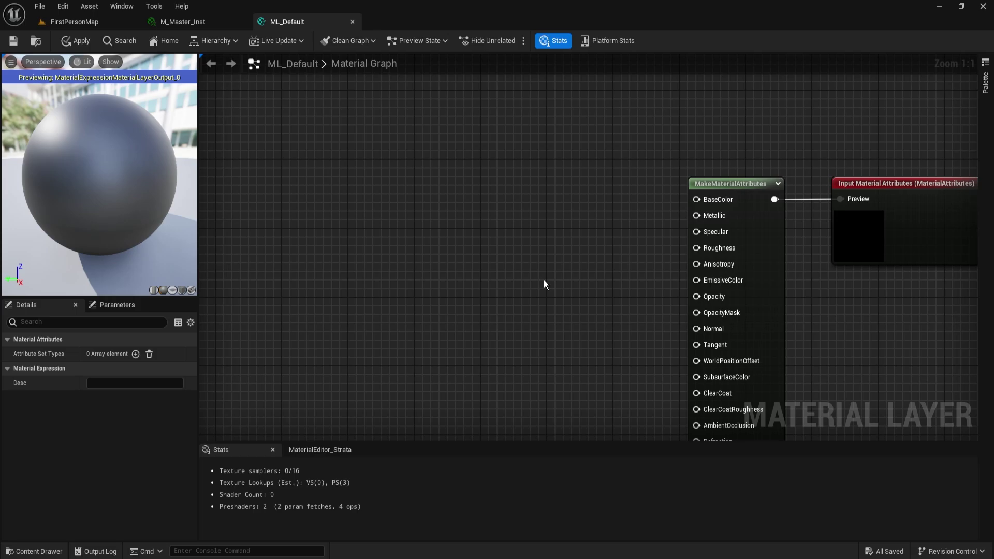
right_click_drag(543, 282, 546, 291)
left_click_drag(695, 206, 536, 208)
type("static sw")
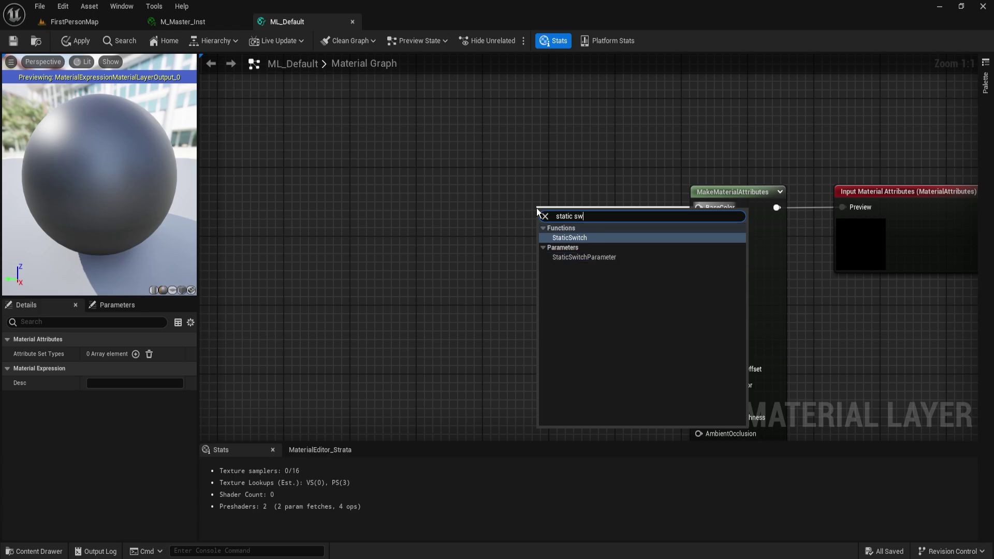
left_click(583, 257)
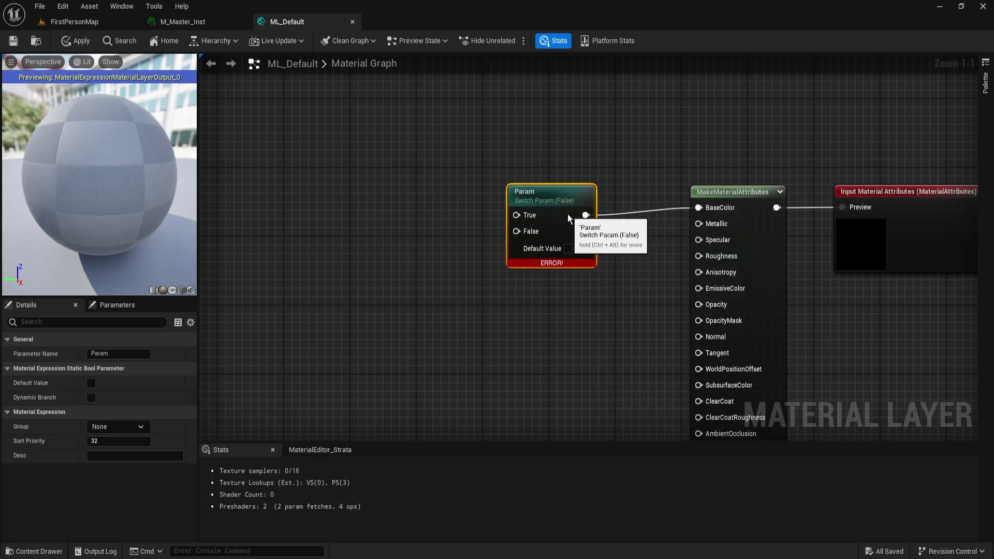